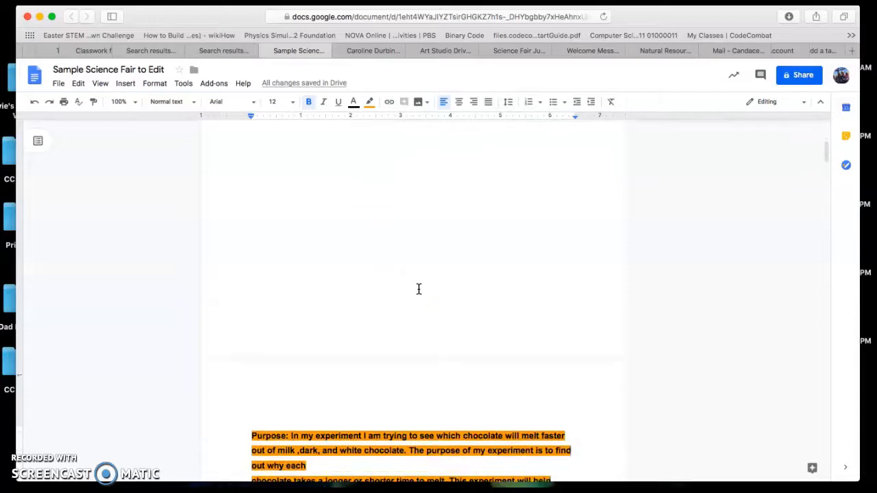
- Replace the title at the top of the cover page with "Melting Chocolate"
{"action": "scroll", "coordinate": [419, 289], "scroll_direction": "down", "scroll_amount": 20}
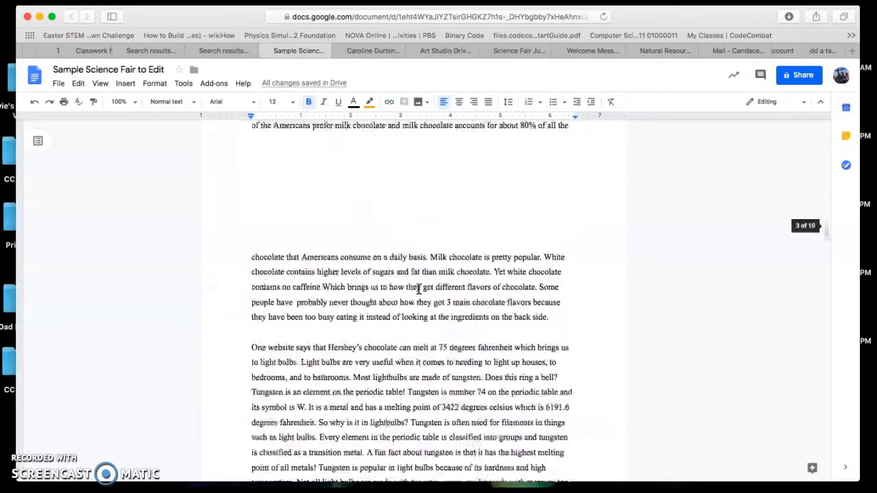
{"action": "scroll", "coordinate": [418, 289], "scroll_direction": "down", "scroll_amount": 10}
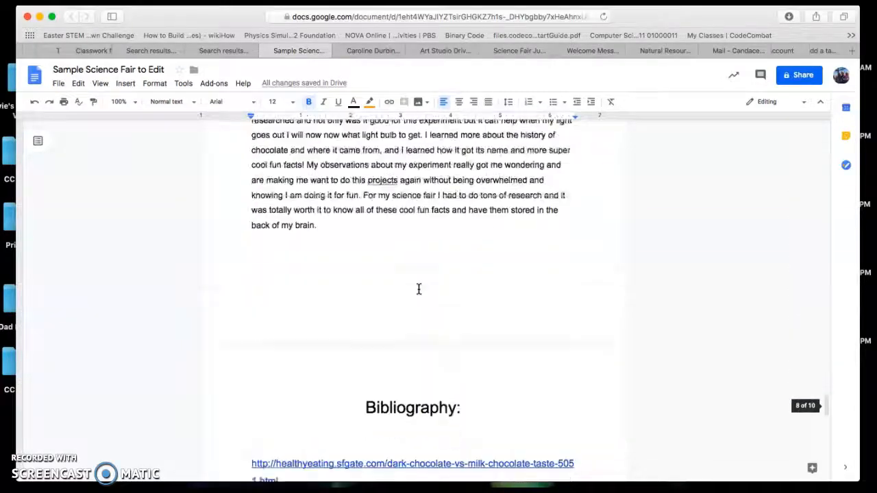
{"action": "scroll", "coordinate": [419, 289], "scroll_direction": "up", "scroll_amount": 20}
{"action": "scroll", "coordinate": [418, 289], "scroll_direction": "up", "scroll_amount": 20}
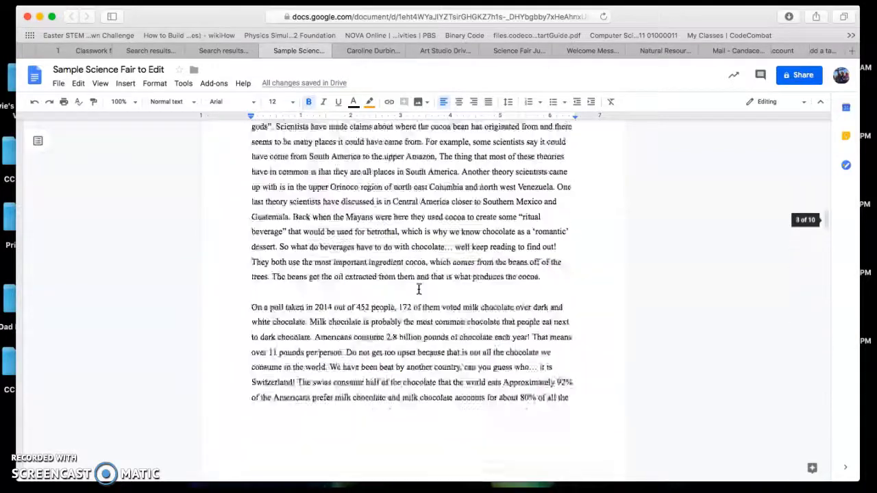
{"action": "scroll", "coordinate": [419, 291], "scroll_direction": "down", "scroll_amount": 1}
{"action": "scroll", "coordinate": [419, 291], "scroll_direction": "up", "scroll_amount": 2}
{"action": "left_click", "coordinate": [429, 184]}
{"action": "left_click_drag", "start_coordinate": [429, 184], "coordinate": [388, 182]}
{"action": "type", "text": "Melting Choc"}
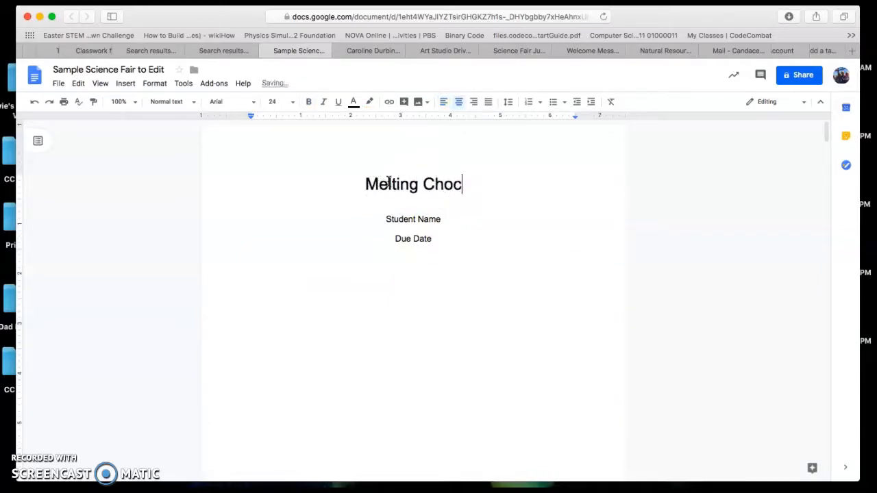
{"action": "type", "text": "olate"}
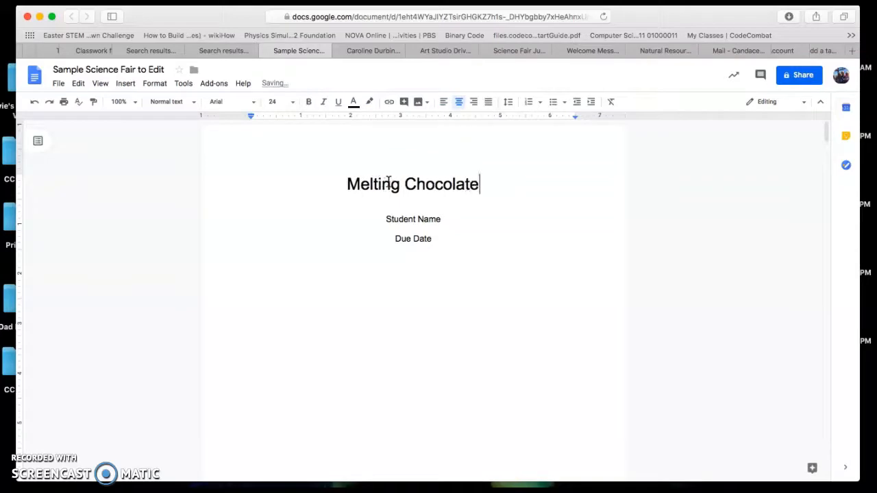
- Replace the cover page's name placeholder with the author's name and the due date placeholder with February 12, 2020
{"action": "left_click_drag", "start_coordinate": [441, 217], "coordinate": [393, 217]}
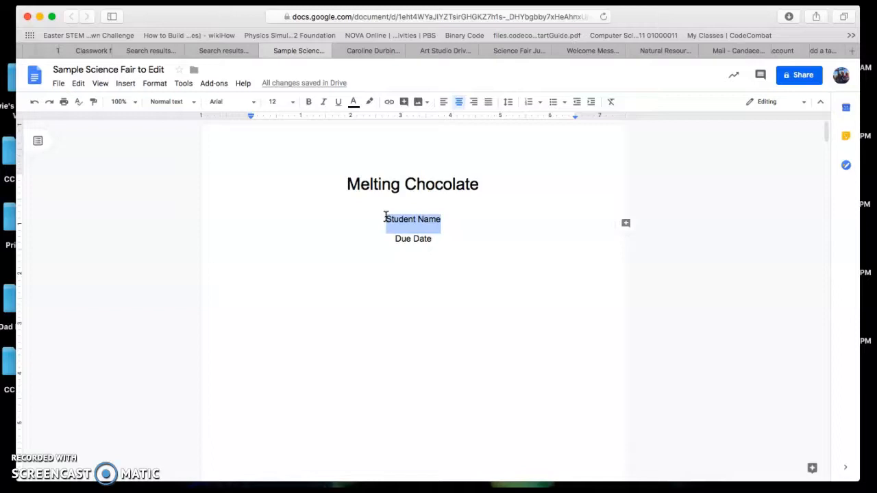
{"action": "type", "text": "Mrs. Mc"}
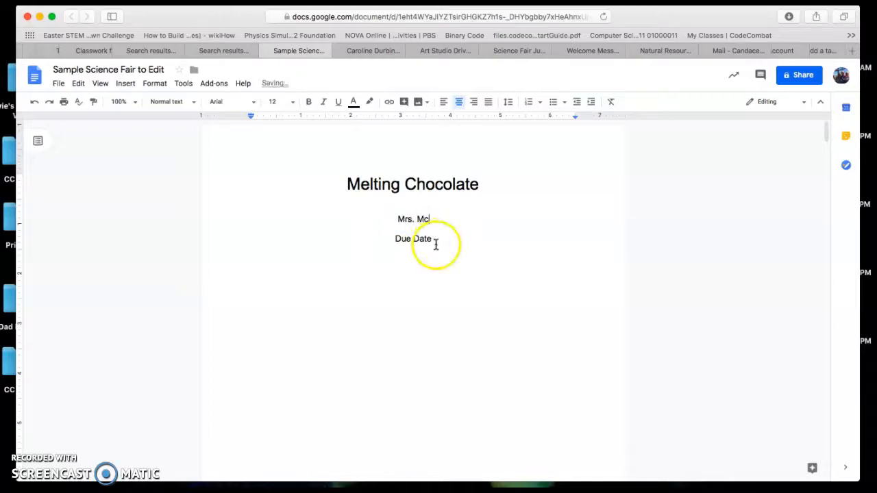
{"action": "left_click_drag", "start_coordinate": [433, 239], "coordinate": [386, 239]}
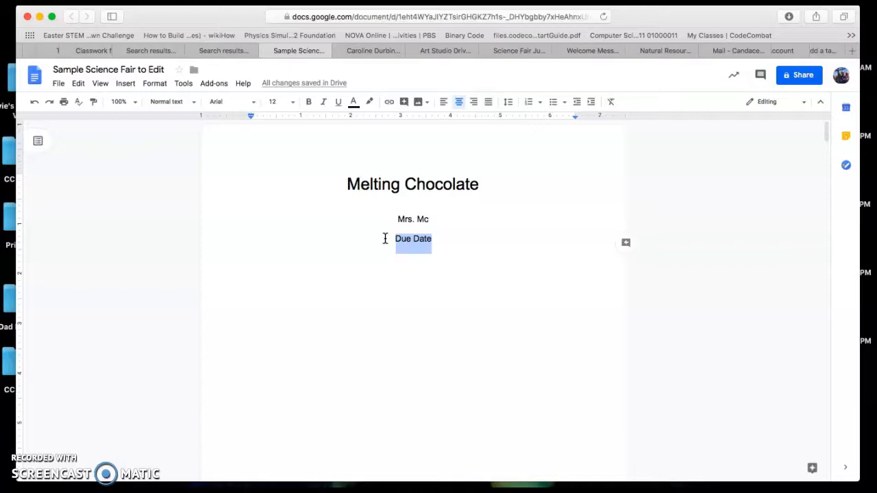
{"action": "type", "text": "February 12, 2020"}
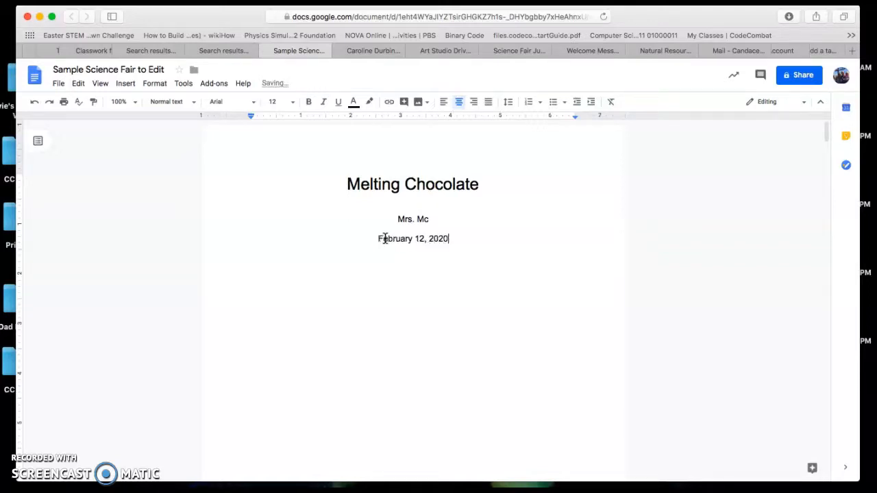
{"action": "left_click", "coordinate": [436, 319]}
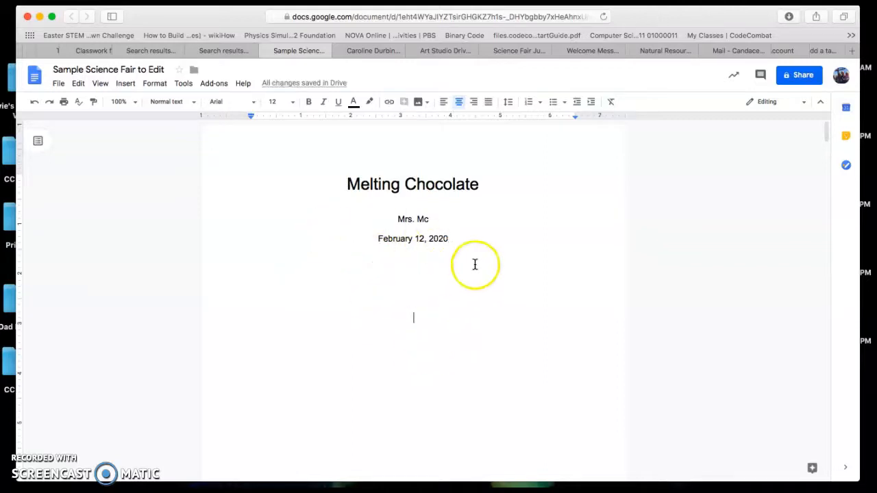
- Review the cover page and the blank space between it and the Purpose section
{"action": "scroll", "coordinate": [428, 273], "scroll_direction": "down", "scroll_amount": 10}
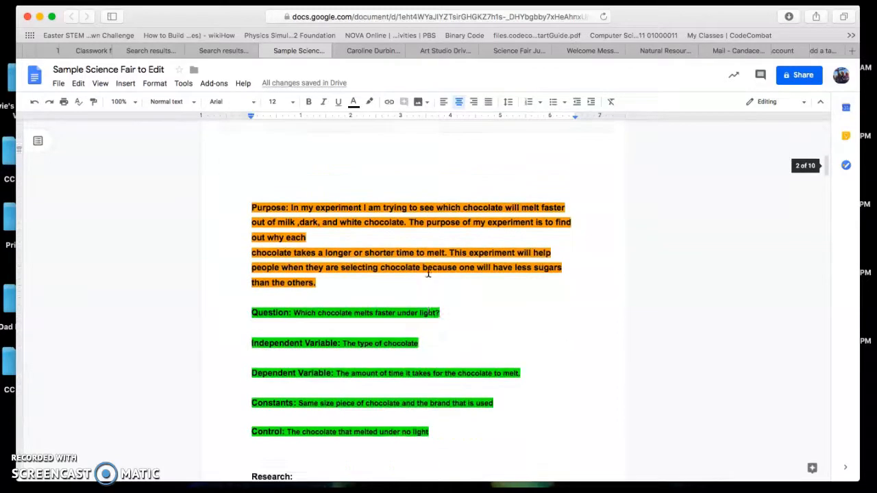
{"action": "scroll", "coordinate": [427, 271], "scroll_direction": "up", "scroll_amount": 10}
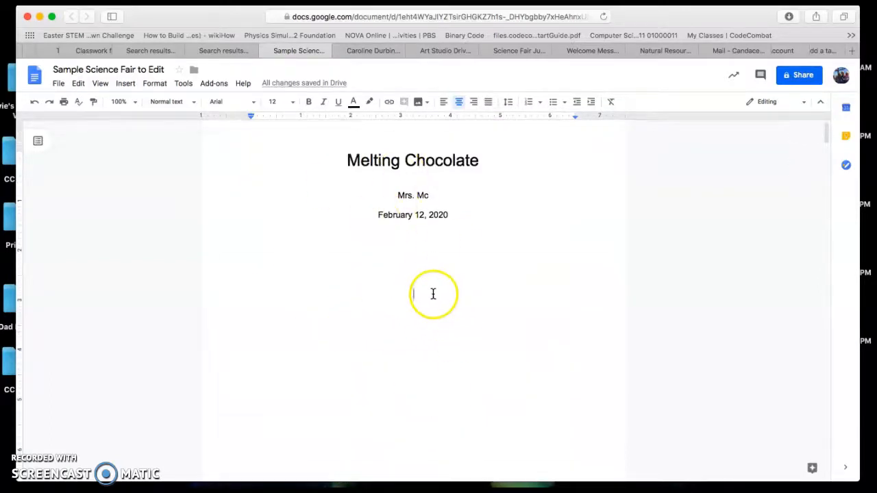
{"action": "scroll", "coordinate": [419, 319], "scroll_direction": "down", "scroll_amount": 4}
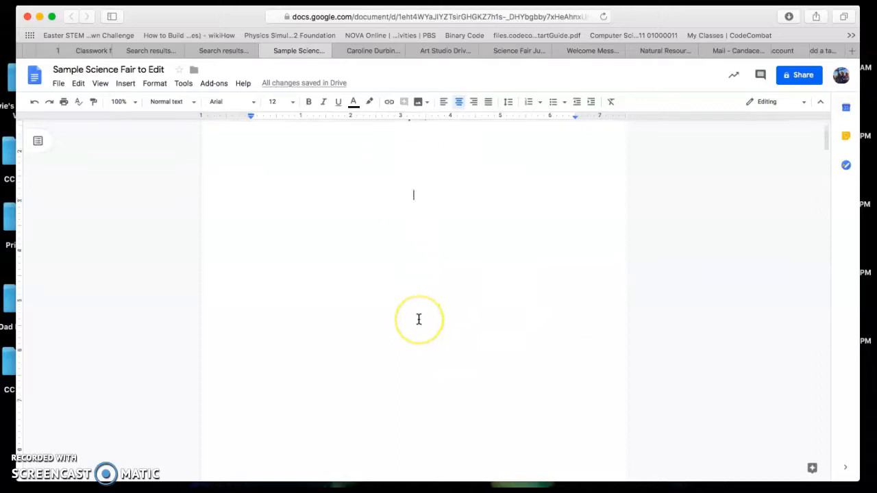
{"action": "scroll", "coordinate": [418, 319], "scroll_direction": "up", "scroll_amount": 4}
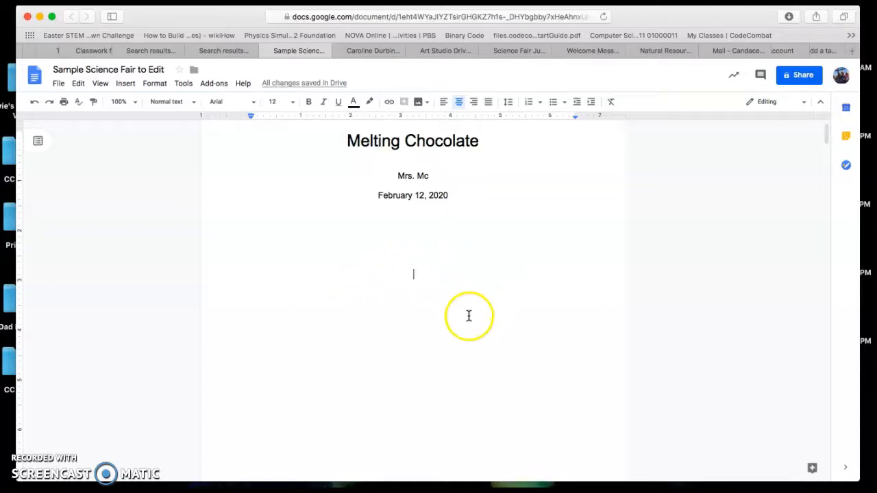
{"action": "scroll", "coordinate": [408, 312], "scroll_direction": "down", "scroll_amount": 5}
{"action": "scroll", "coordinate": [408, 312], "scroll_direction": "down", "scroll_amount": 5}
{"action": "scroll", "coordinate": [408, 312], "scroll_direction": "up", "scroll_amount": 5}
{"action": "scroll", "coordinate": [408, 312], "scroll_direction": "down", "scroll_amount": 1}
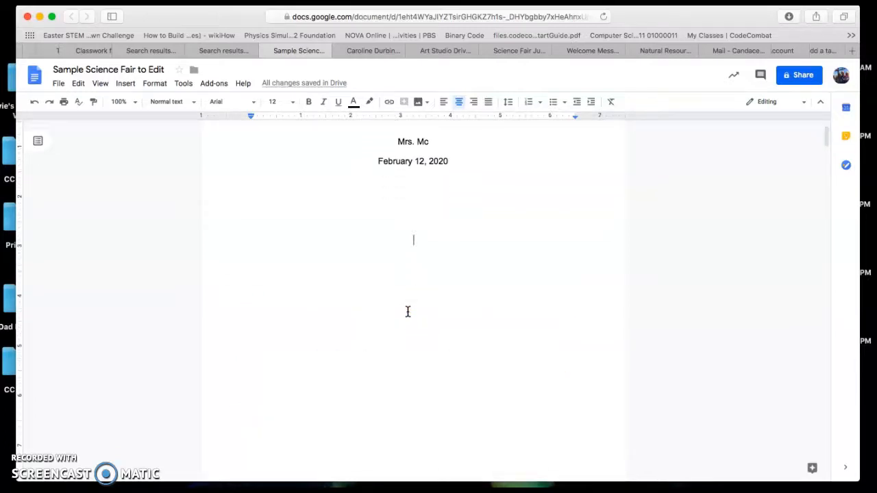
- Insert a page break in the blank space below the date on the cover page
{"action": "left_click", "coordinate": [217, 203]}
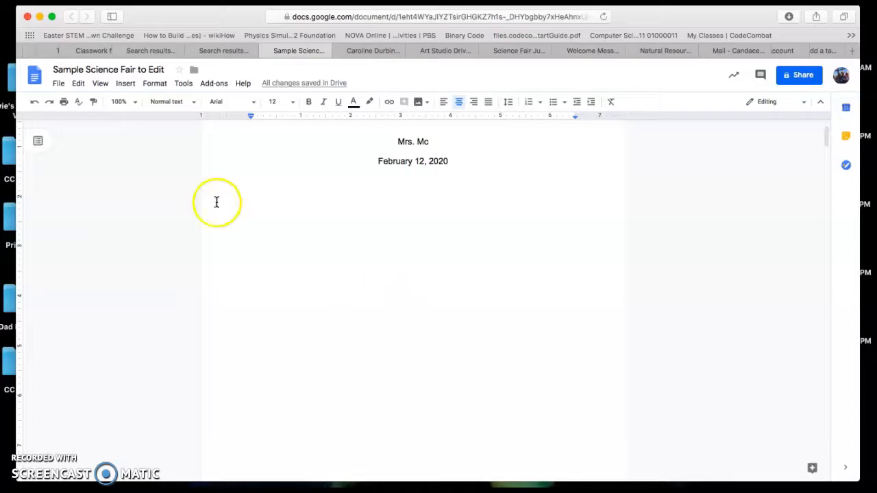
{"action": "left_click", "coordinate": [124, 85]}
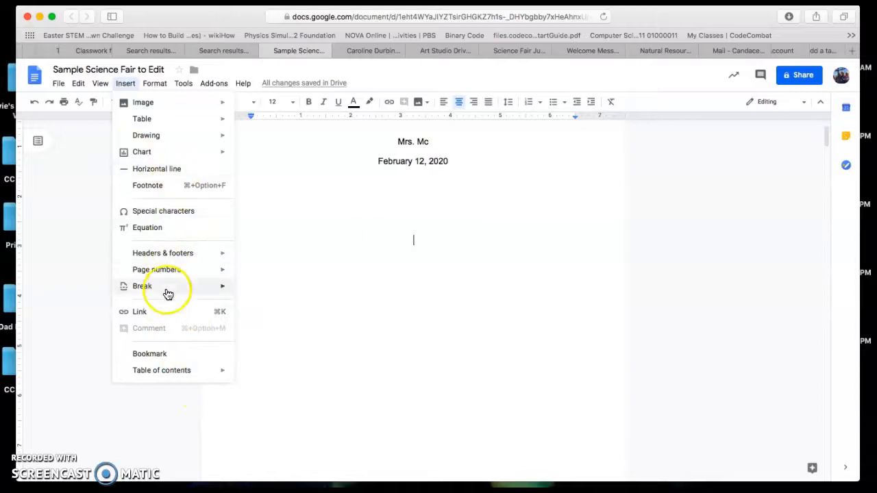
{"action": "mouse_move", "coordinate": [166, 289]}
{"action": "left_click", "coordinate": [261, 292]}
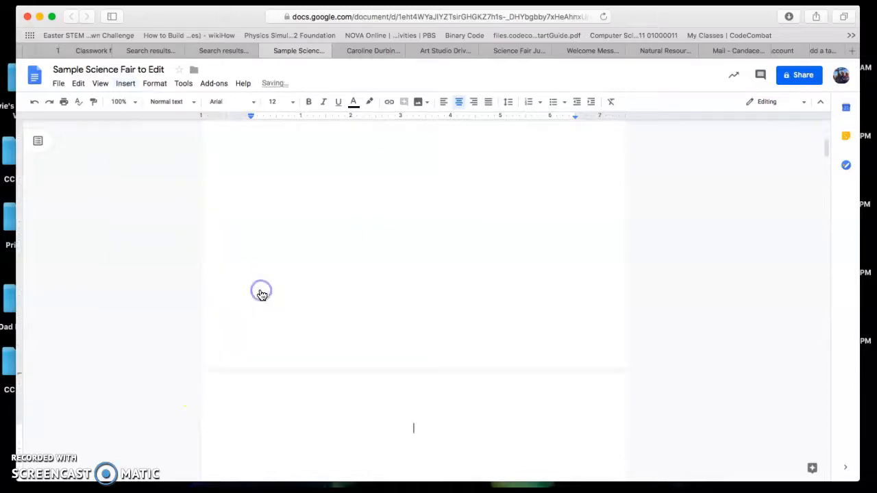
- Left-align the first line of the new second page and insert a table of contents with page numbers there
{"action": "scroll", "coordinate": [294, 374], "scroll_direction": "down", "scroll_amount": 10}
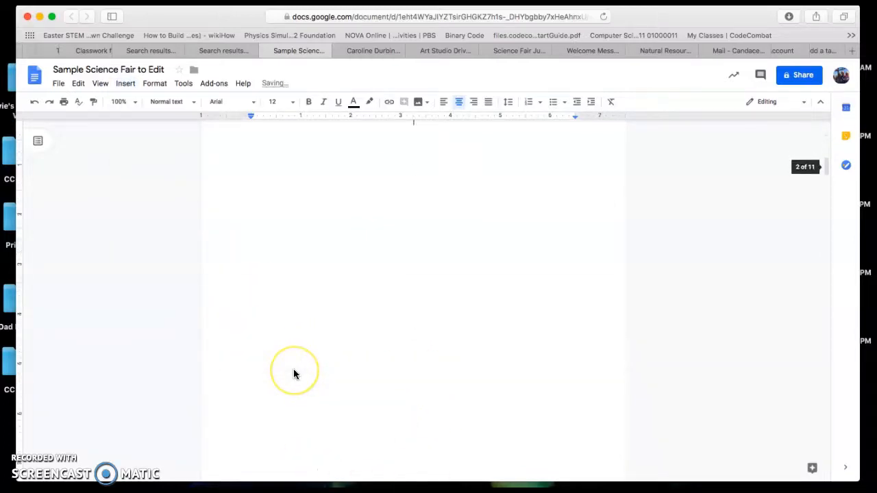
{"action": "scroll", "coordinate": [295, 375], "scroll_direction": "up", "scroll_amount": 7}
{"action": "scroll", "coordinate": [293, 374], "scroll_direction": "up", "scroll_amount": 2}
{"action": "scroll", "coordinate": [294, 374], "scroll_direction": "down", "scroll_amount": 1}
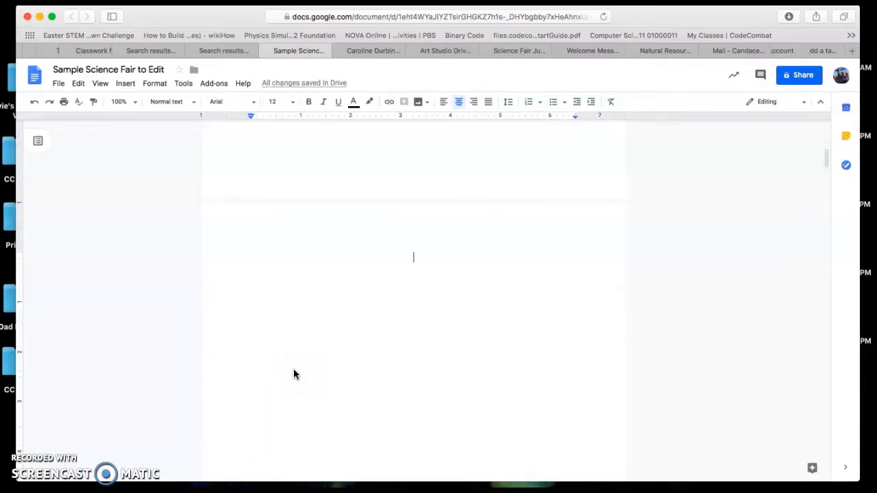
{"action": "left_click", "coordinate": [444, 104]}
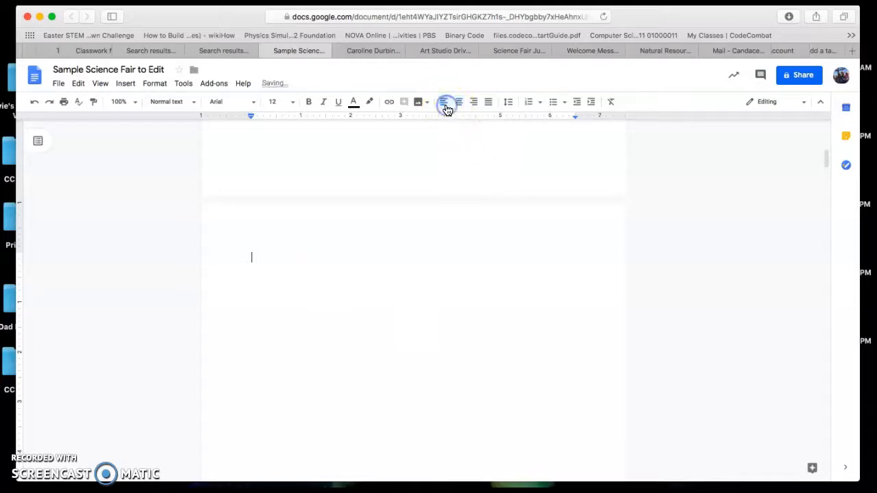
{"action": "left_click", "coordinate": [135, 87]}
{"action": "left_click", "coordinate": [161, 373]}
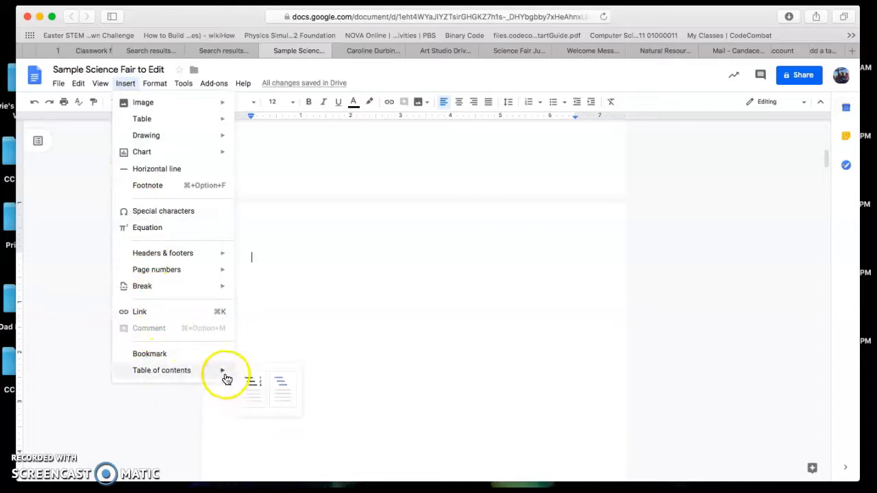
{"action": "left_click", "coordinate": [245, 384]}
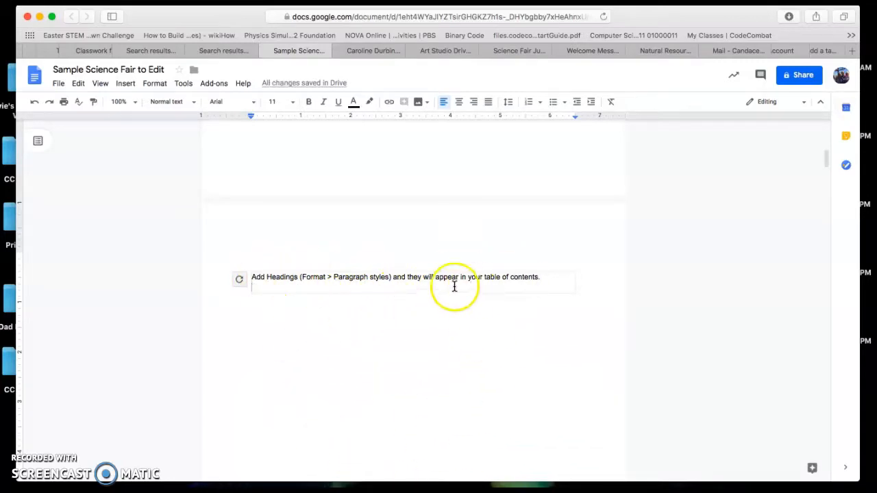
- Add a centered "Table of Contents" heading in the Title style above the inserted table of contents
{"action": "left_click", "coordinate": [406, 259]}
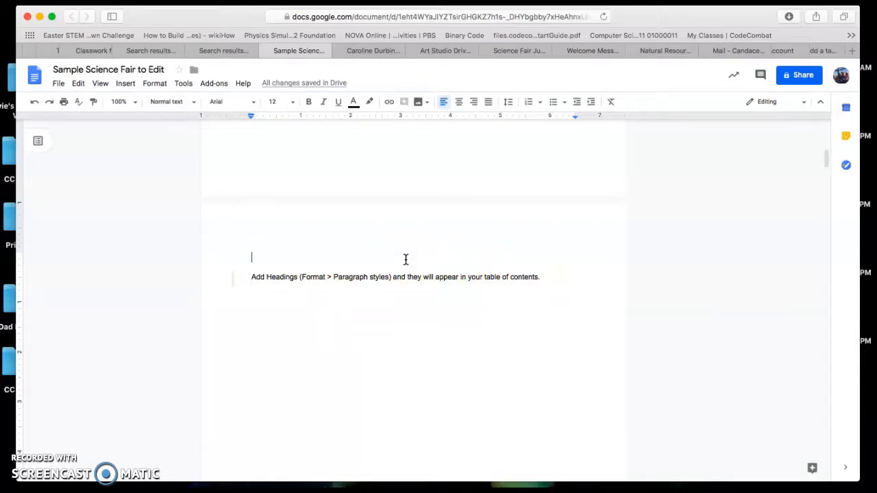
{"action": "left_click", "coordinate": [460, 102]}
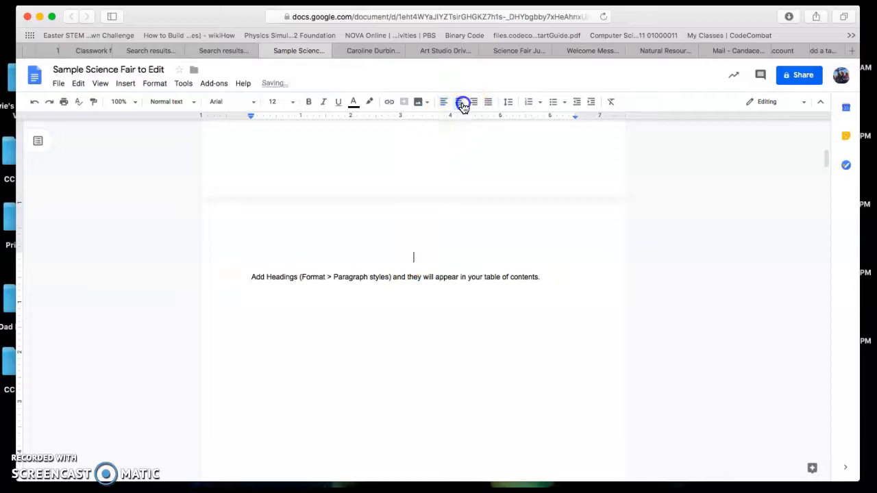
{"action": "left_click", "coordinate": [172, 102]}
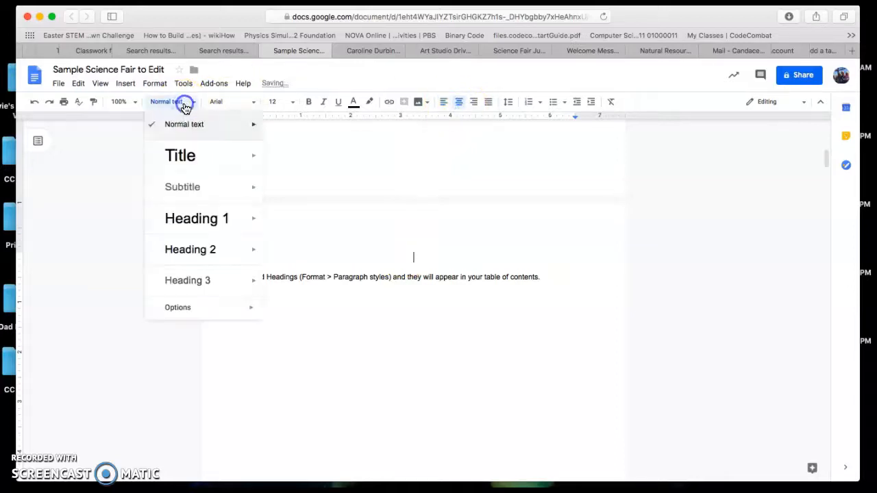
{"action": "left_click", "coordinate": [180, 155]}
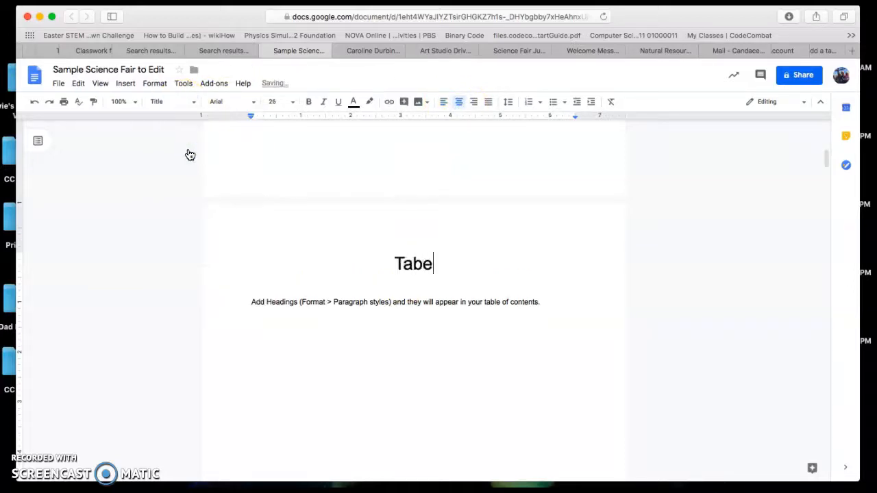
{"action": "type", "text": "Table of Contents"}
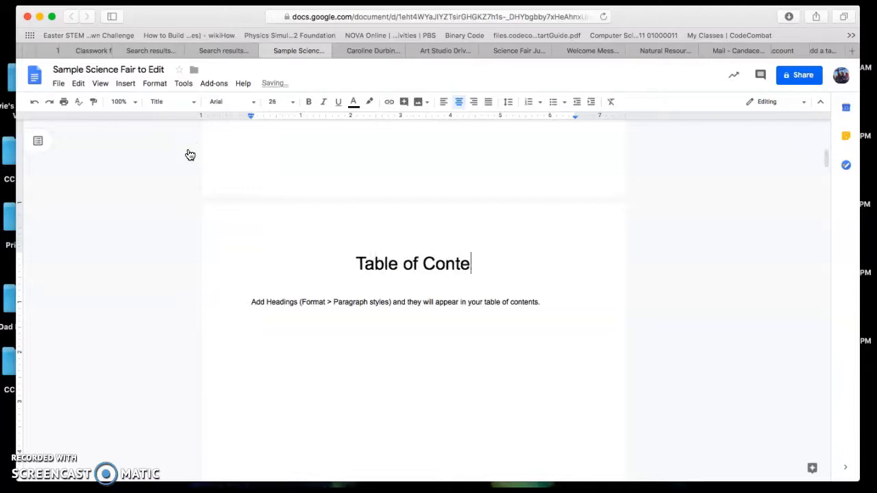
{"action": "left_click", "coordinate": [294, 336]}
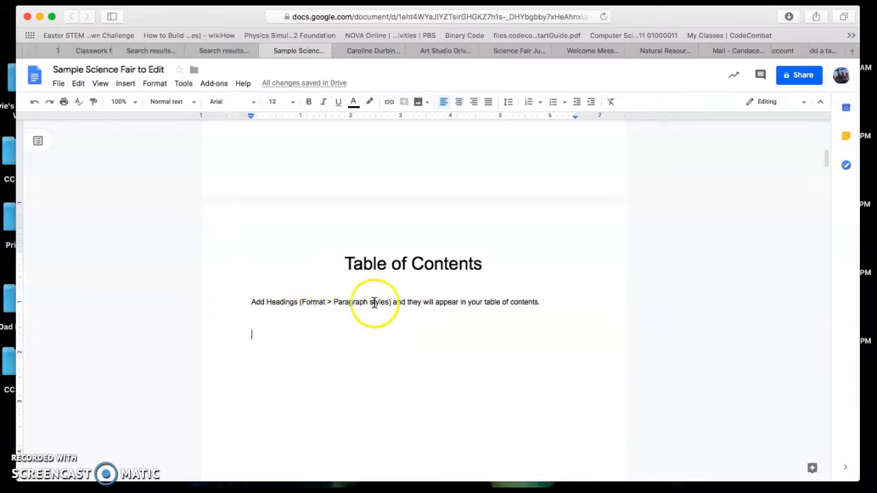
- Remove the orange highlighting from the whole Purpose paragraph
{"action": "left_click", "coordinate": [494, 395]}
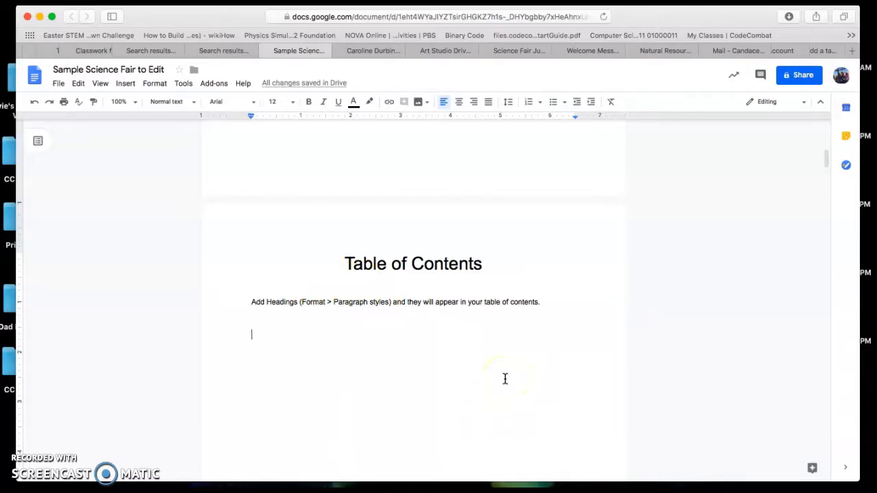
{"action": "scroll", "coordinate": [505, 379], "scroll_direction": "down", "scroll_amount": 9}
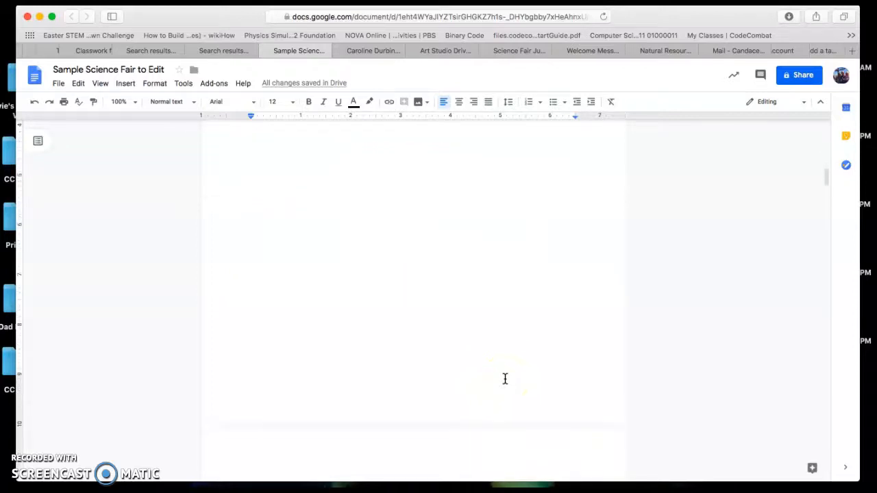
{"action": "scroll", "coordinate": [505, 379], "scroll_direction": "up", "scroll_amount": 5}
{"action": "scroll", "coordinate": [505, 379], "scroll_direction": "down", "scroll_amount": 1}
{"action": "scroll", "coordinate": [359, 308], "scroll_direction": "down", "scroll_amount": 3}
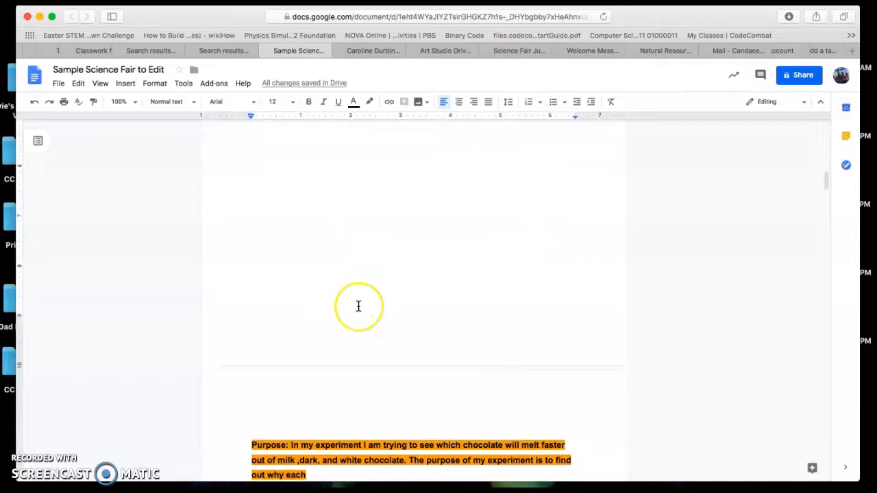
{"action": "scroll", "coordinate": [358, 306], "scroll_direction": "down", "scroll_amount": 4}
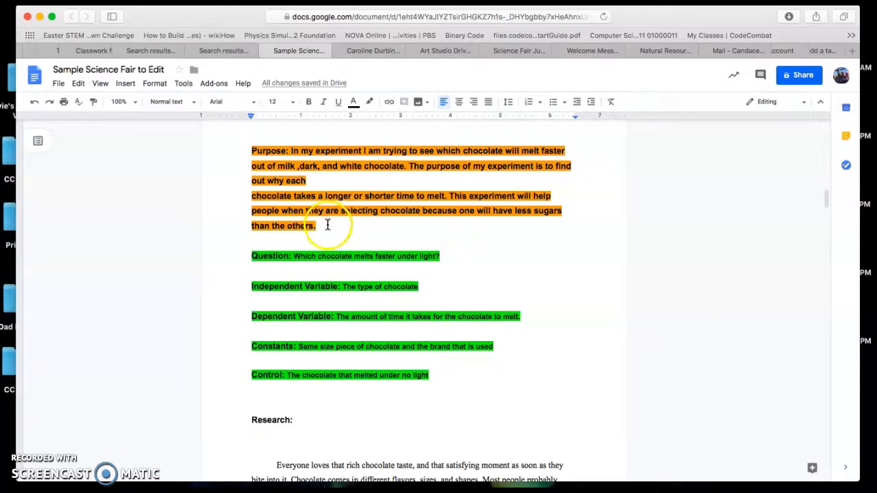
{"action": "left_click_drag", "start_coordinate": [317, 225], "coordinate": [252, 158]}
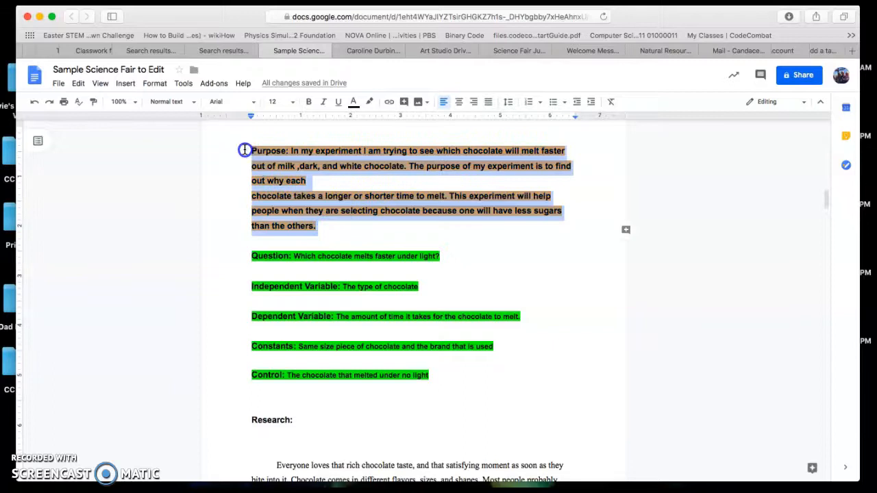
{"action": "left_click", "coordinate": [369, 101]}
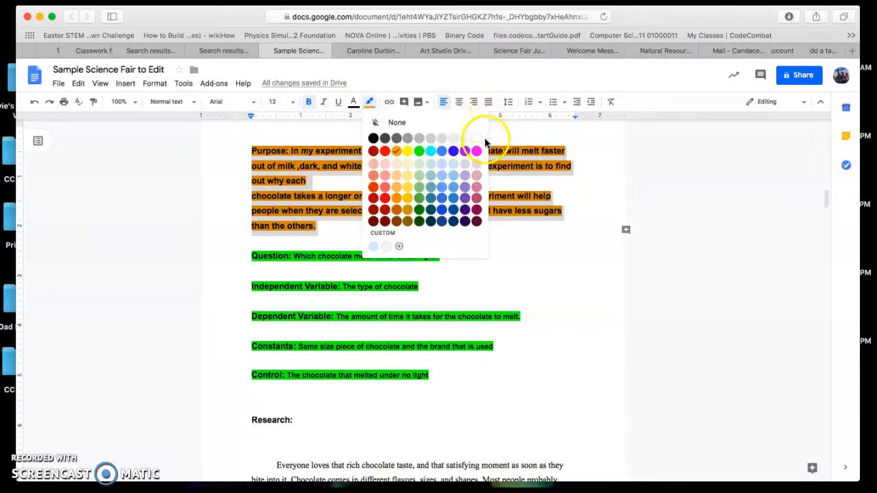
{"action": "left_click", "coordinate": [436, 123]}
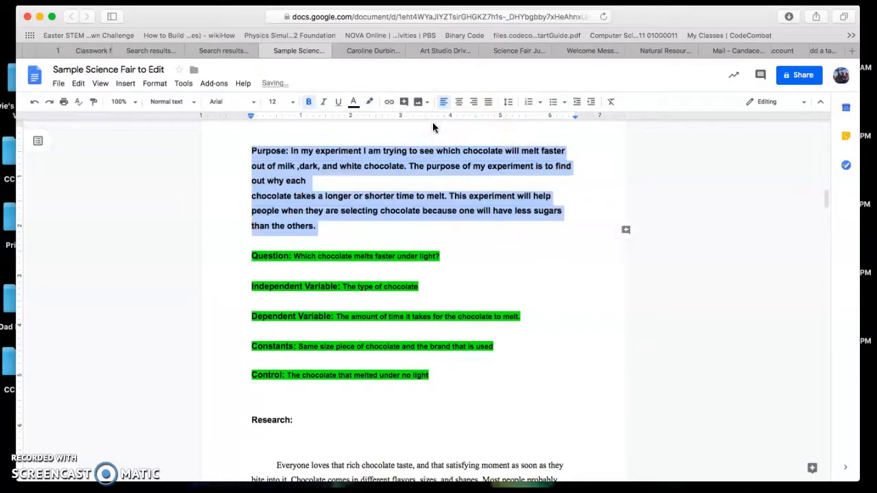
- Remove bold from the text after the "Purpose:" label and move that text onto its own line below the label
{"action": "left_click", "coordinate": [329, 231]}
{"action": "left_click_drag", "start_coordinate": [329, 232], "coordinate": [292, 154]}
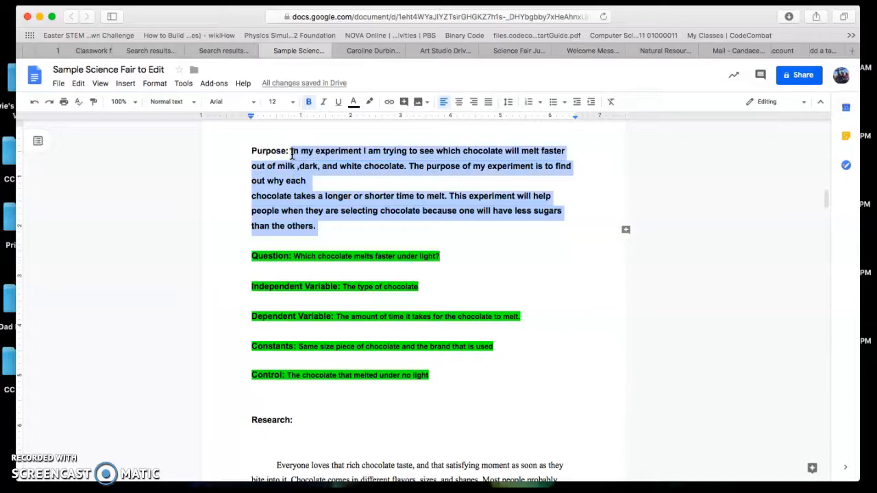
{"action": "key", "text": "super+b"}
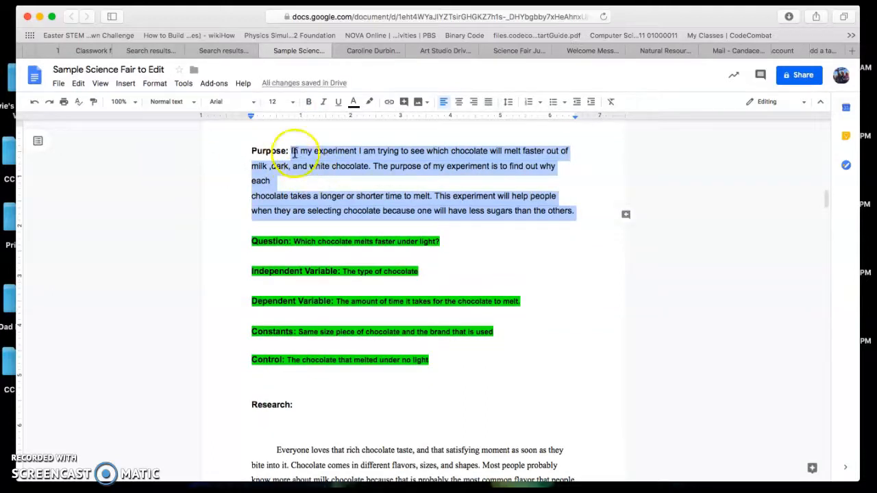
{"action": "left_click", "coordinate": [290, 150]}
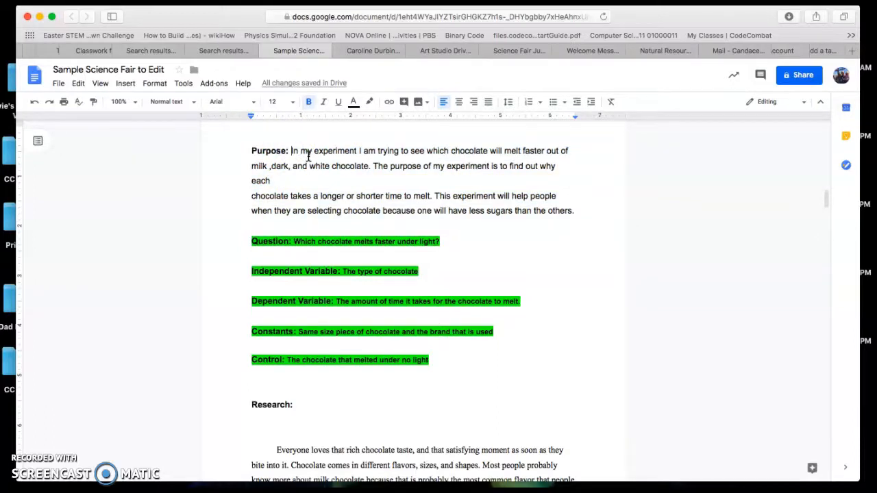
{"action": "key", "text": "Return"}
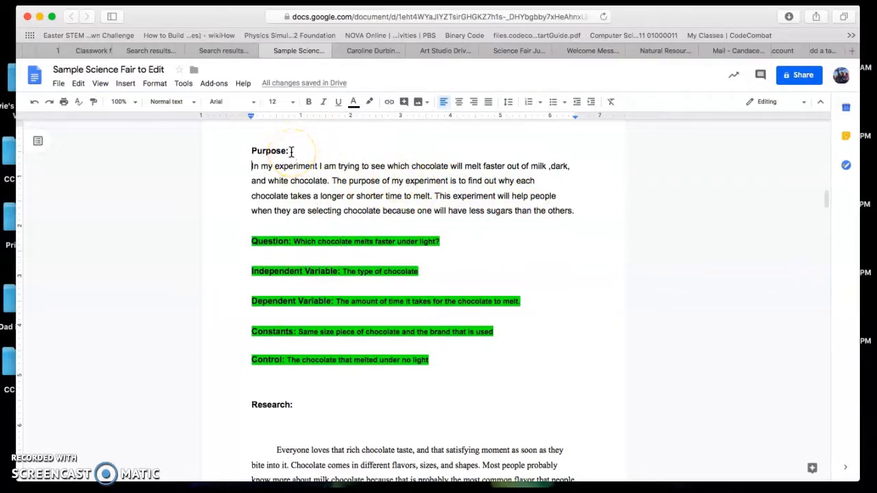
- Apply the Heading 2 style to the "Purpose:" line
{"action": "left_click_drag", "start_coordinate": [291, 151], "coordinate": [254, 152]}
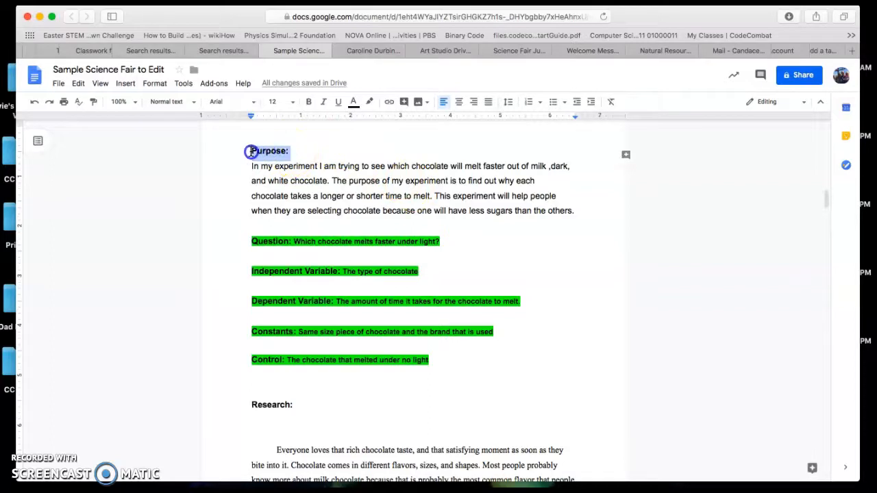
{"action": "left_click", "coordinate": [189, 104]}
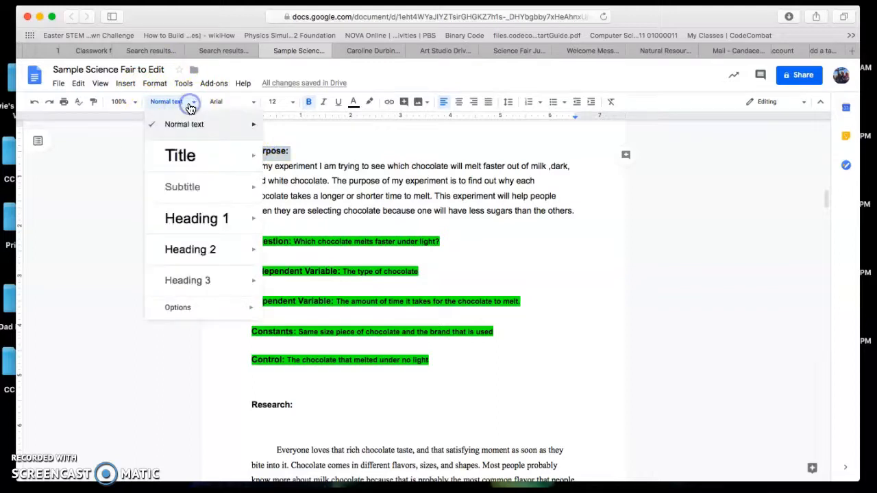
{"action": "left_click", "coordinate": [203, 257]}
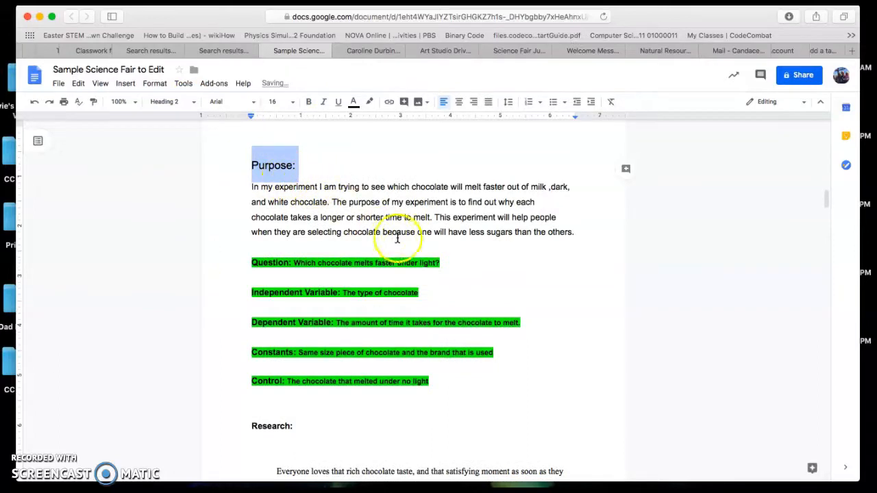
{"action": "left_click", "coordinate": [502, 260]}
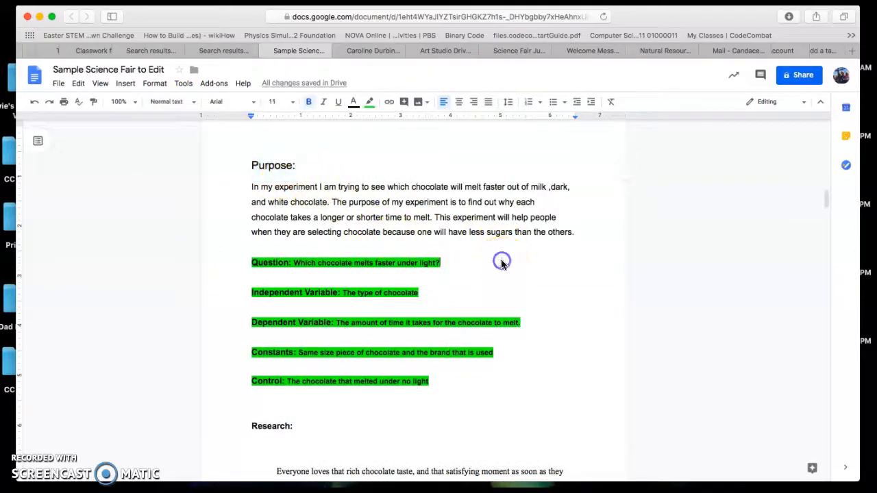
- Update the table of contents so it lists the Purpose heading
{"action": "scroll", "coordinate": [279, 200], "scroll_direction": "up", "scroll_amount": 10}
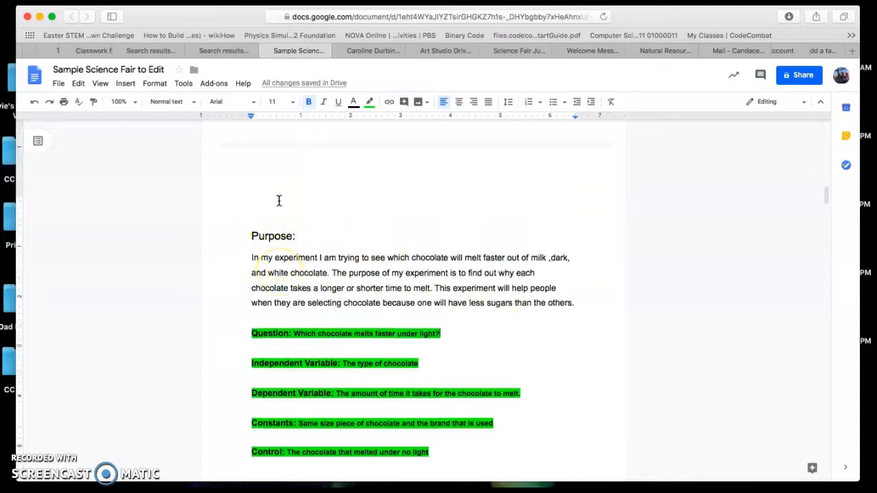
{"action": "left_click", "coordinate": [254, 207]}
{"action": "left_click", "coordinate": [298, 209]}
{"action": "left_click", "coordinate": [239, 211]}
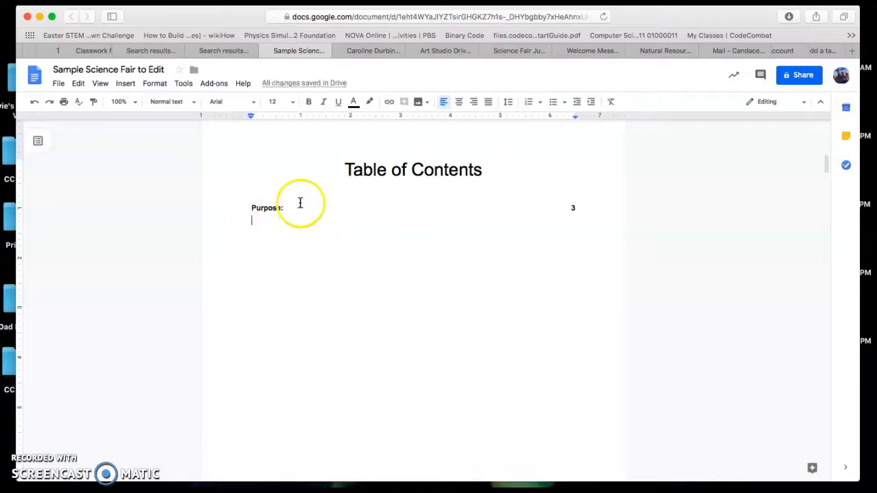
{"action": "left_click", "coordinate": [570, 217]}
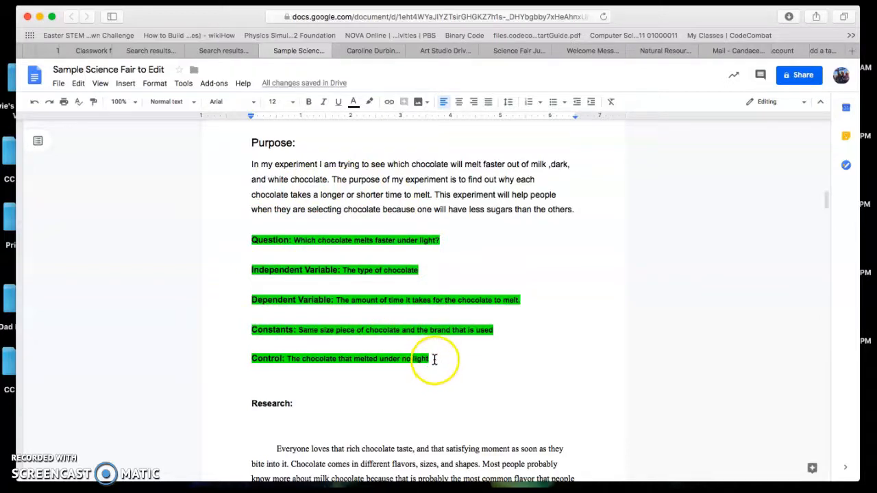
- Remove the green highlighting from the lines running from Question through Control
{"action": "left_click_drag", "start_coordinate": [434, 358], "coordinate": [237, 230]}
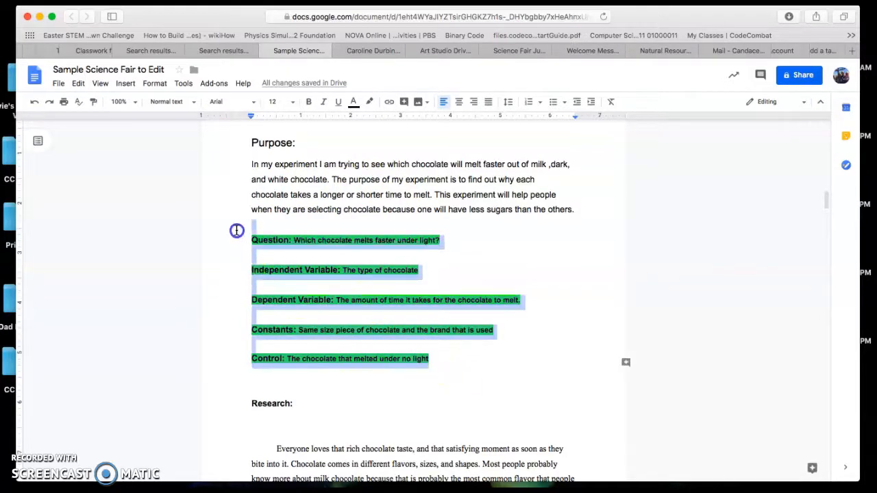
{"action": "left_click", "coordinate": [370, 102]}
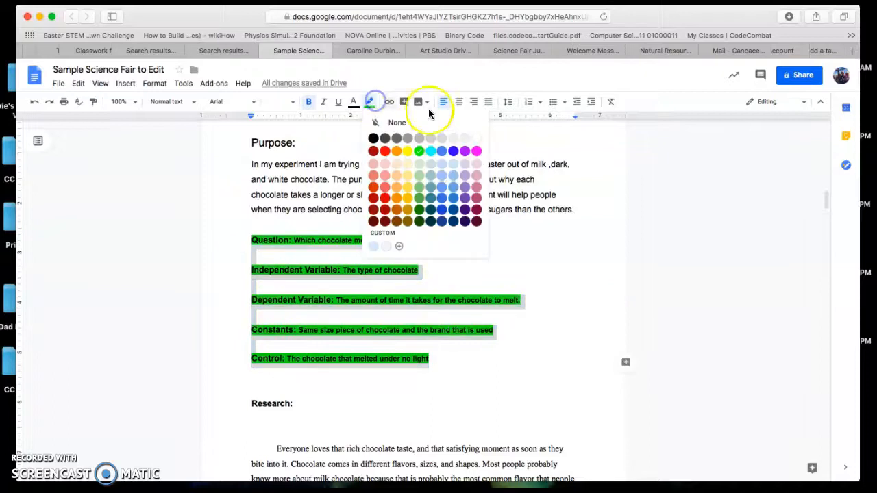
{"action": "left_click", "coordinate": [450, 128]}
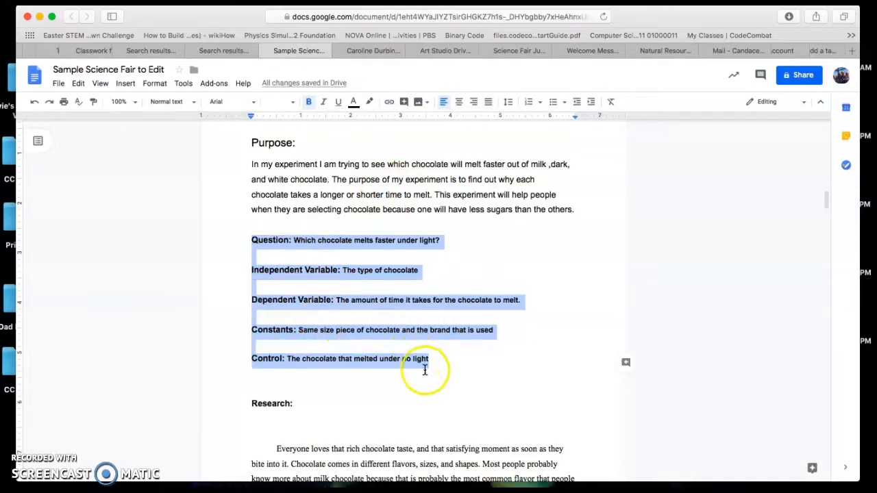
- Remove bold from the text after the Control, Constants, Dependent Variable, Independent Variable and Question labels, keeping the labels bold
{"action": "left_click", "coordinate": [435, 358]}
{"action": "left_click_drag", "start_coordinate": [354, 355], "coordinate": [291, 361]}
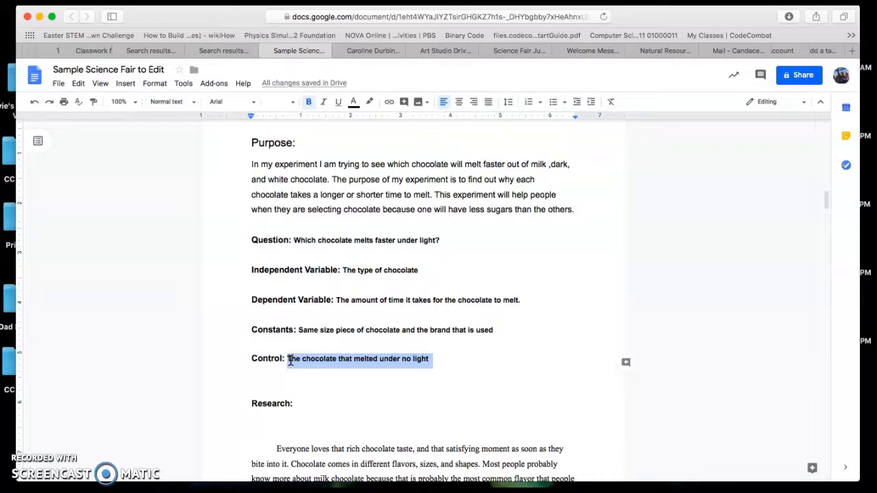
{"action": "key", "text": "ctrl+b"}
{"action": "left_click_drag", "start_coordinate": [492, 331], "coordinate": [288, 334]}
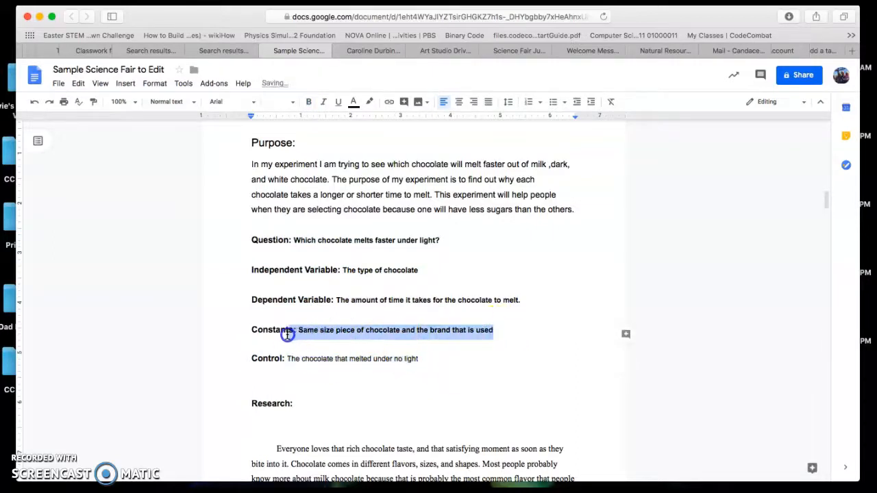
{"action": "left_click_drag", "start_coordinate": [495, 333], "coordinate": [312, 336]}
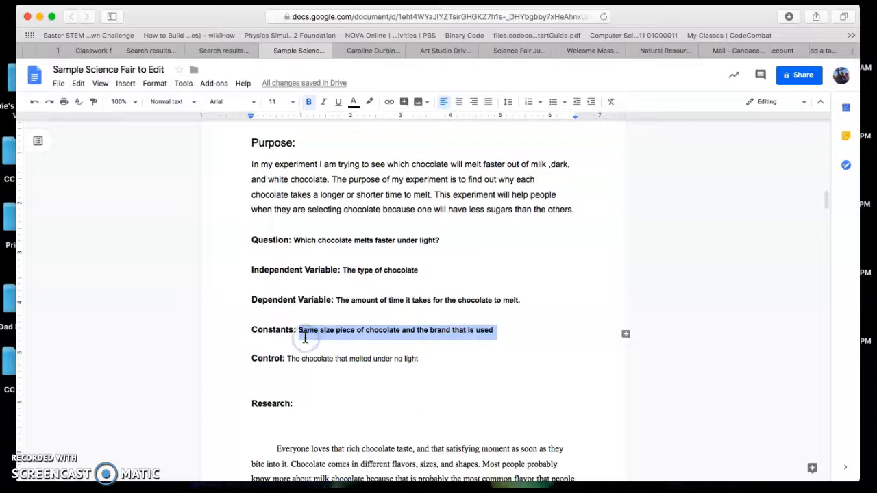
{"action": "key", "text": "ctrl+b"}
{"action": "left_click_drag", "start_coordinate": [522, 300], "coordinate": [338, 304]}
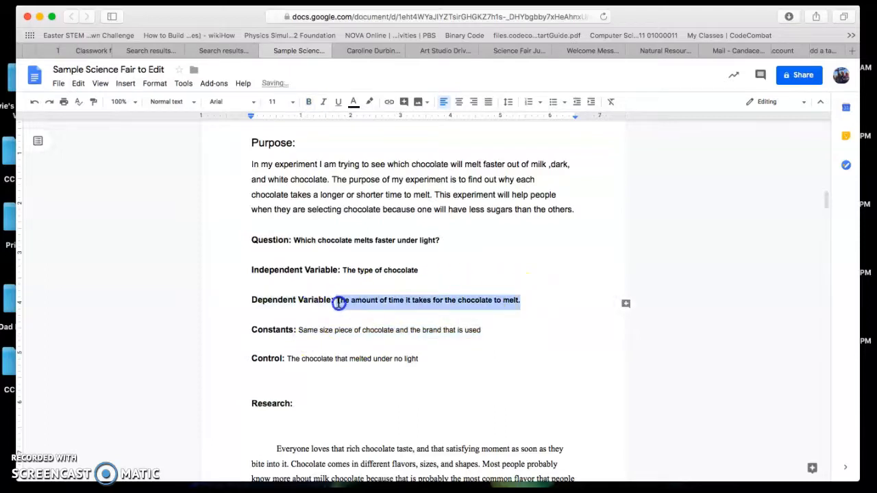
{"action": "key", "text": "ctrl+b"}
{"action": "left_click_drag", "start_coordinate": [420, 270], "coordinate": [343, 272]}
{"action": "key", "text": "ctrl+b"}
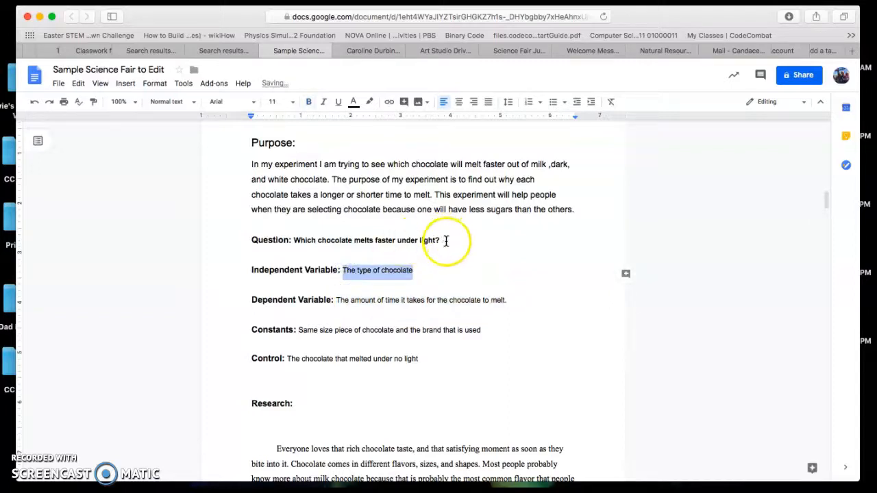
{"action": "left_click_drag", "start_coordinate": [446, 239], "coordinate": [317, 244]}
{"action": "key", "text": "ctrl+b"}
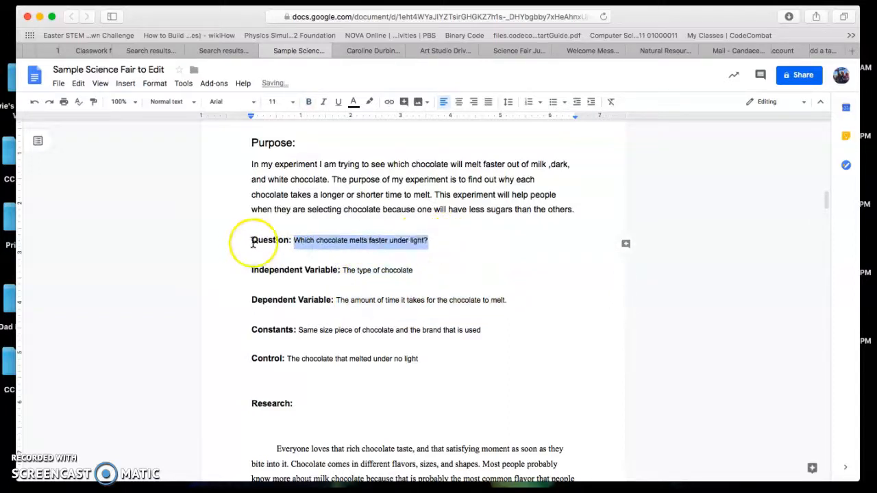
- Insert a new line above the Question line and add the heading "Scientific Question:" there in the Heading 2 style
{"action": "left_click", "coordinate": [249, 239]}
{"action": "key", "text": "Return"}
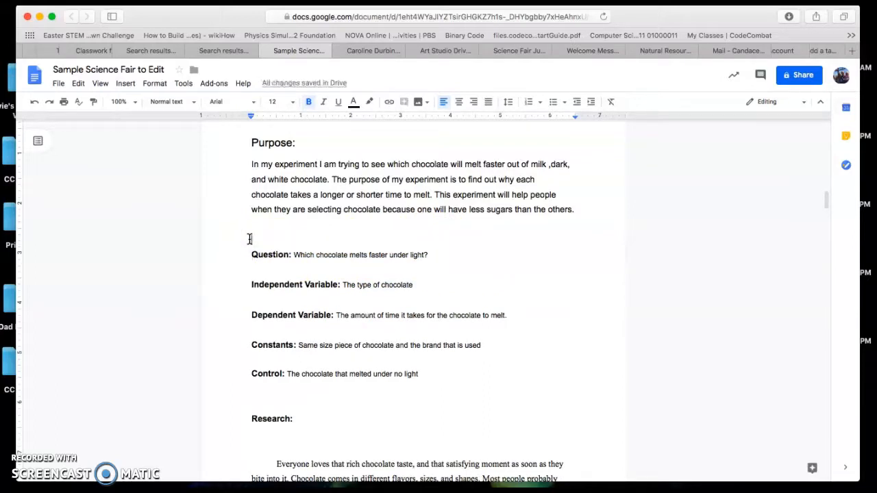
{"action": "left_click", "coordinate": [192, 110]}
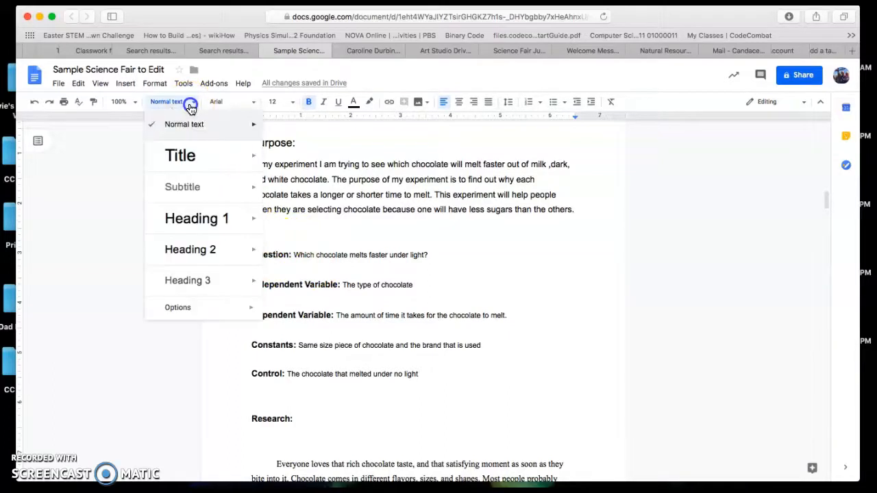
{"action": "left_click", "coordinate": [199, 248]}
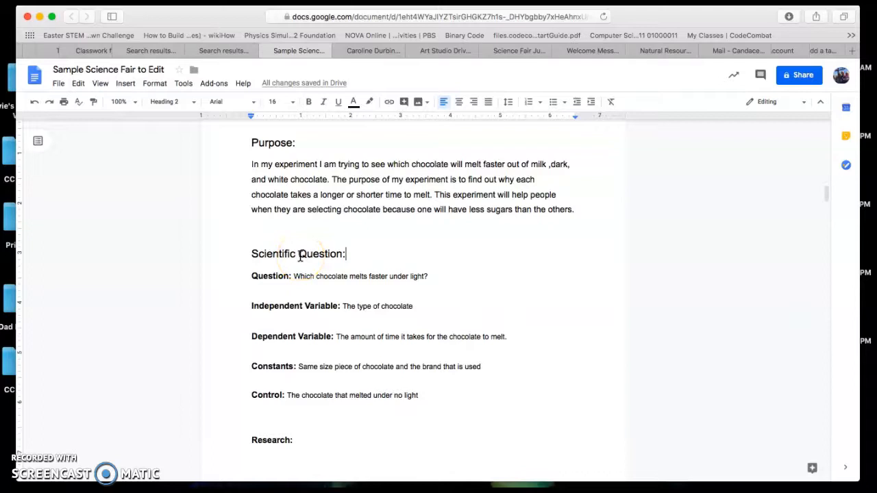
- Refresh the table of contents to add the Scientific Question entry
{"action": "scroll", "coordinate": [299, 257], "scroll_direction": "up", "scroll_amount": 8}
{"action": "scroll", "coordinate": [294, 274], "scroll_direction": "down", "scroll_amount": 1}
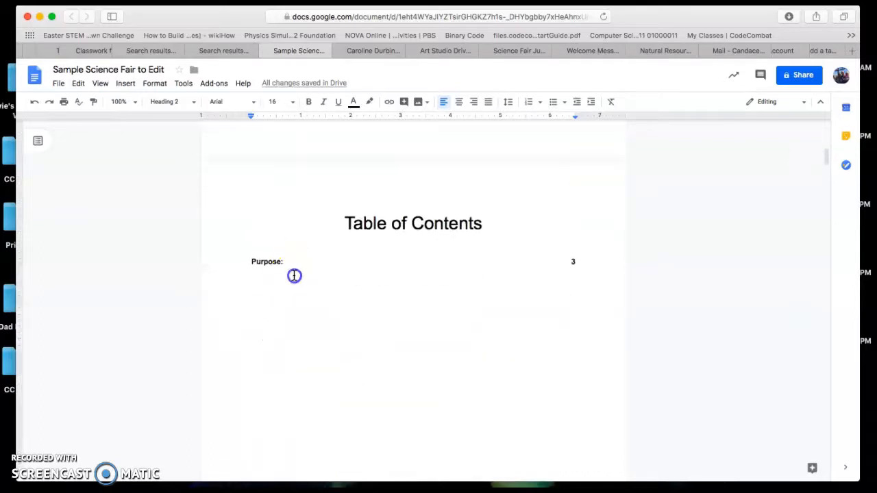
{"action": "left_click", "coordinate": [256, 262]}
{"action": "left_click", "coordinate": [238, 264]}
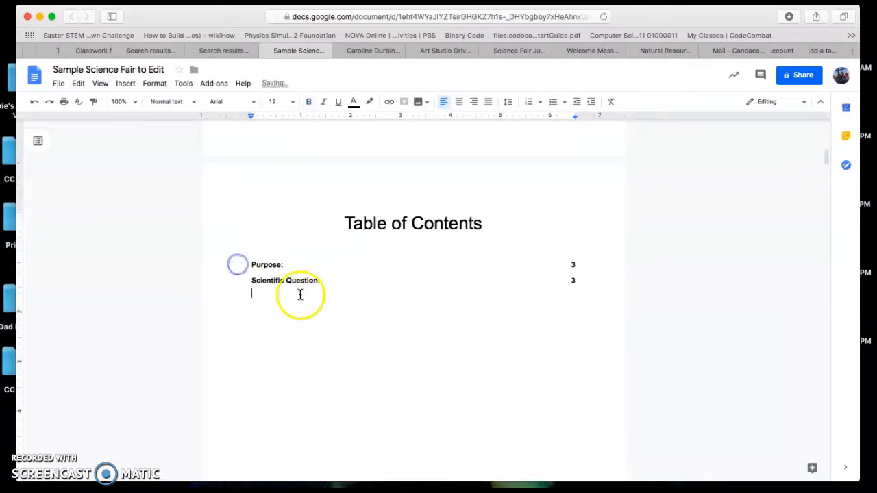
- Insert a page break before the Research heading and delete the blank line above it on the new page
{"action": "scroll", "coordinate": [410, 305], "scroll_direction": "down", "scroll_amount": 10}
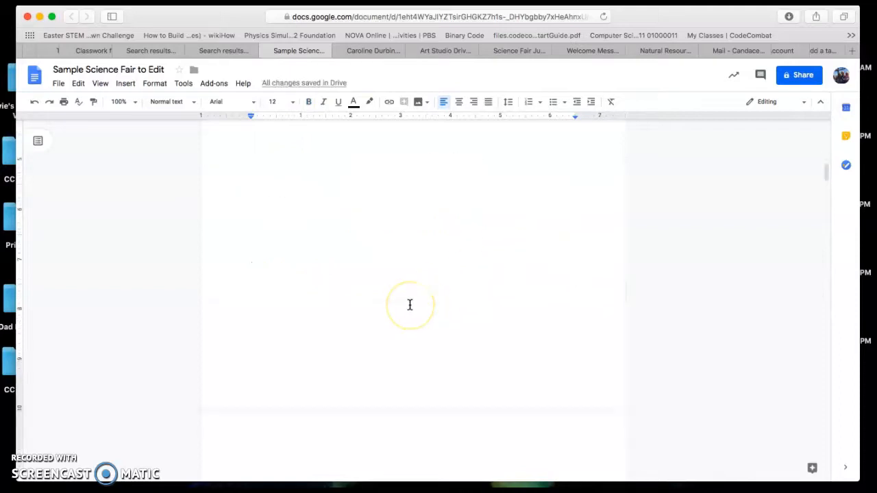
{"action": "scroll", "coordinate": [410, 305], "scroll_direction": "down", "scroll_amount": 3}
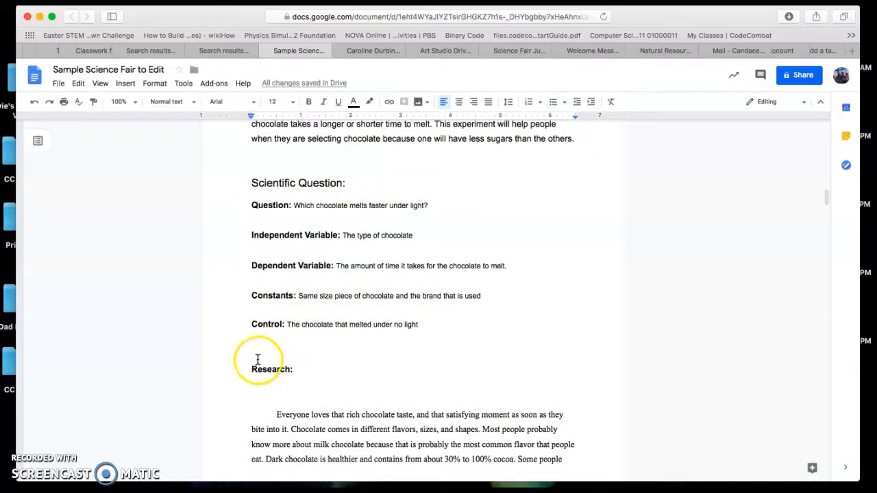
{"action": "left_click", "coordinate": [258, 360]}
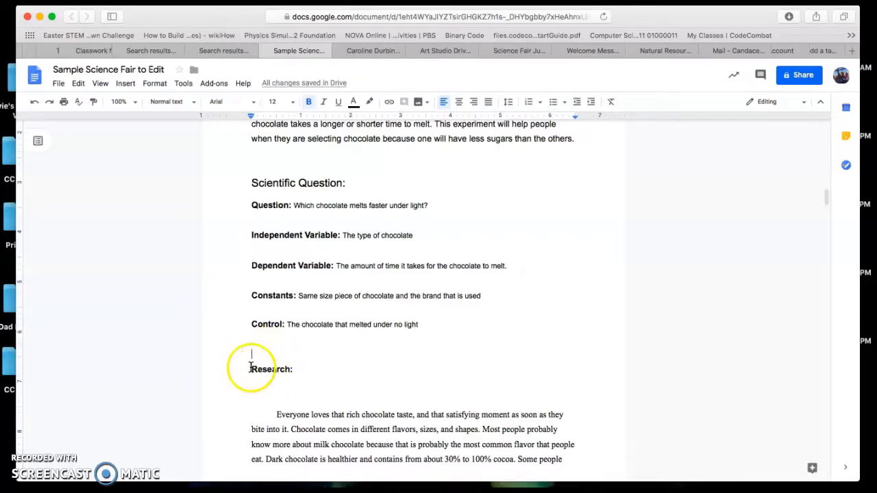
{"action": "left_click", "coordinate": [127, 84]}
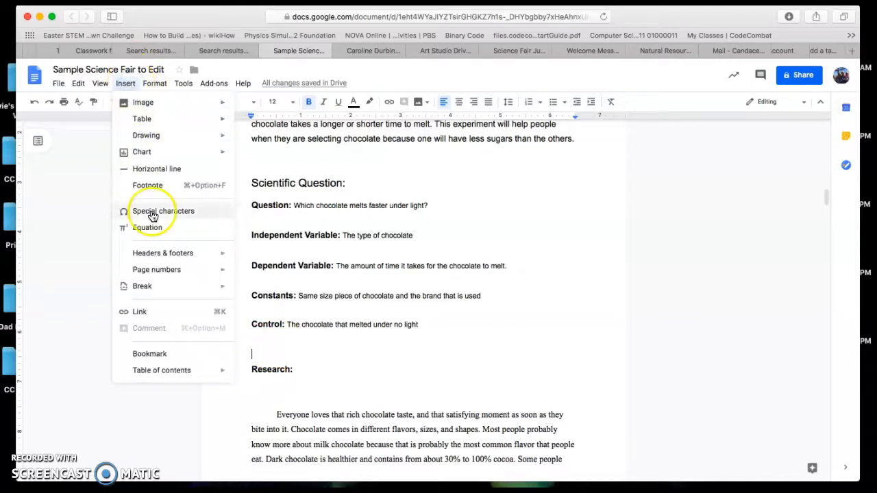
{"action": "mouse_move", "coordinate": [152, 286]}
{"action": "left_click", "coordinate": [274, 289]}
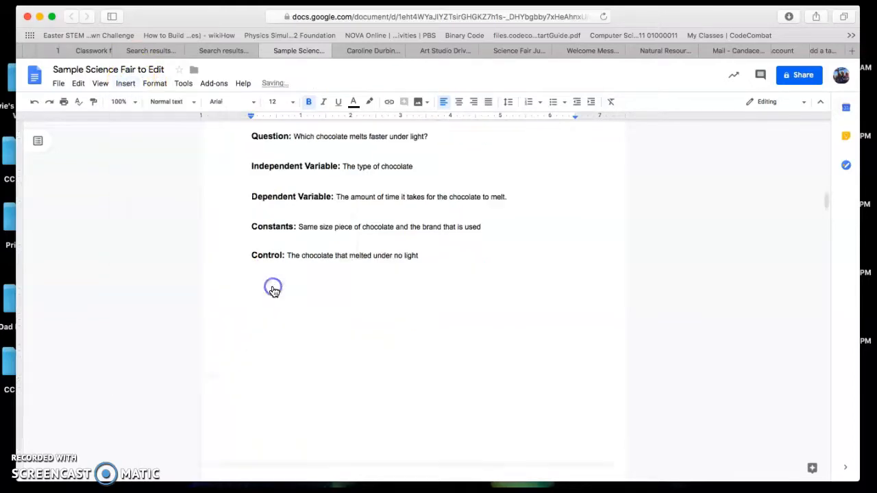
{"action": "scroll", "coordinate": [289, 408], "scroll_direction": "down", "scroll_amount": 1}
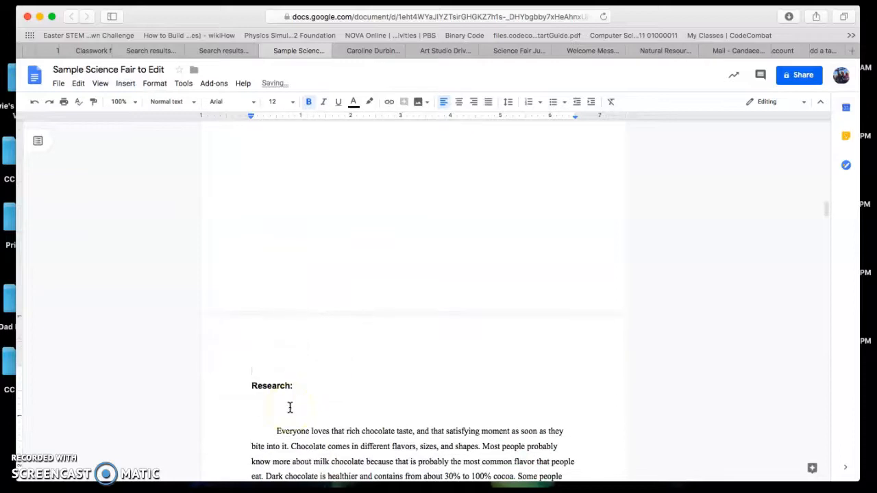
{"action": "key", "text": "BackSpace"}
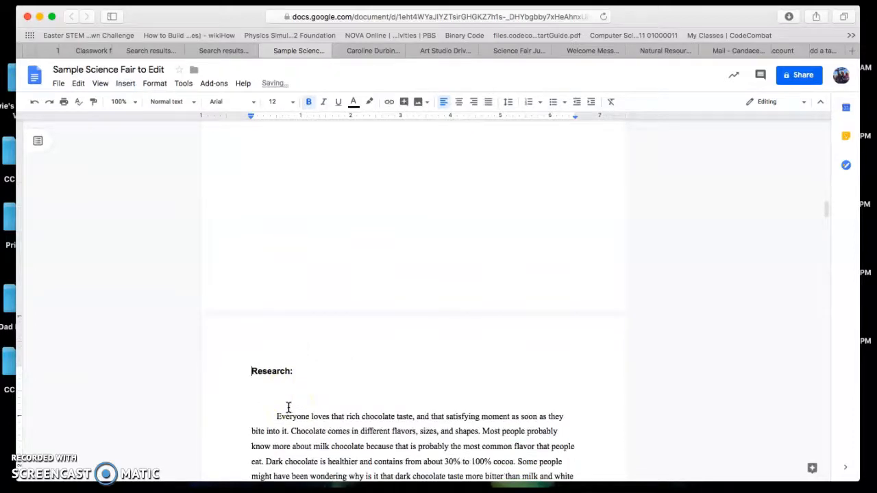
- Apply the Heading 2 style to the "Research:" line
{"action": "left_click_drag", "start_coordinate": [297, 371], "coordinate": [235, 373]}
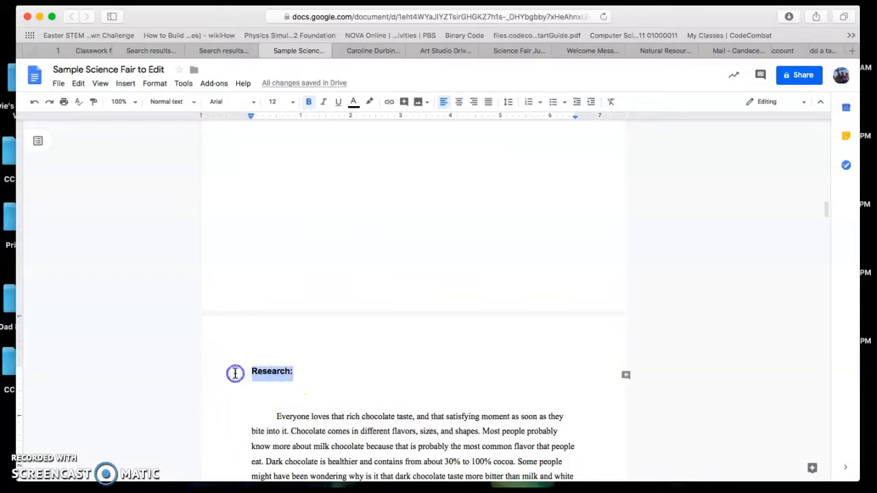
{"action": "left_click", "coordinate": [187, 102]}
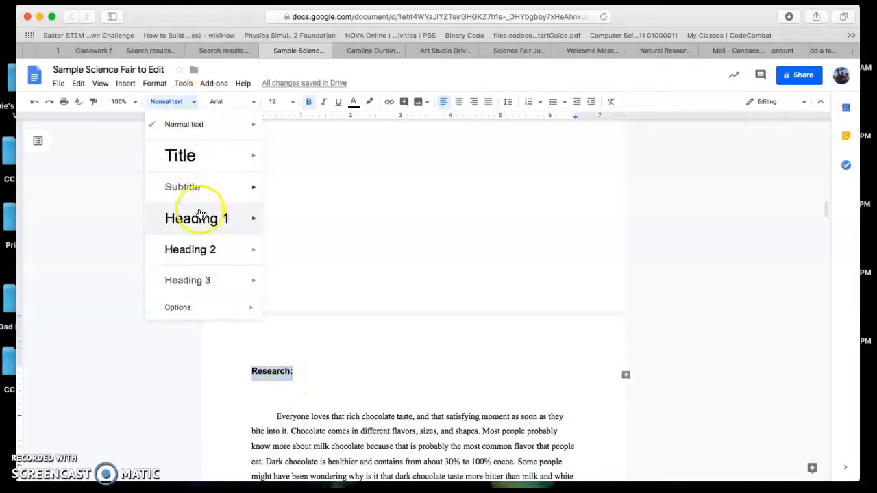
{"action": "left_click", "coordinate": [201, 255]}
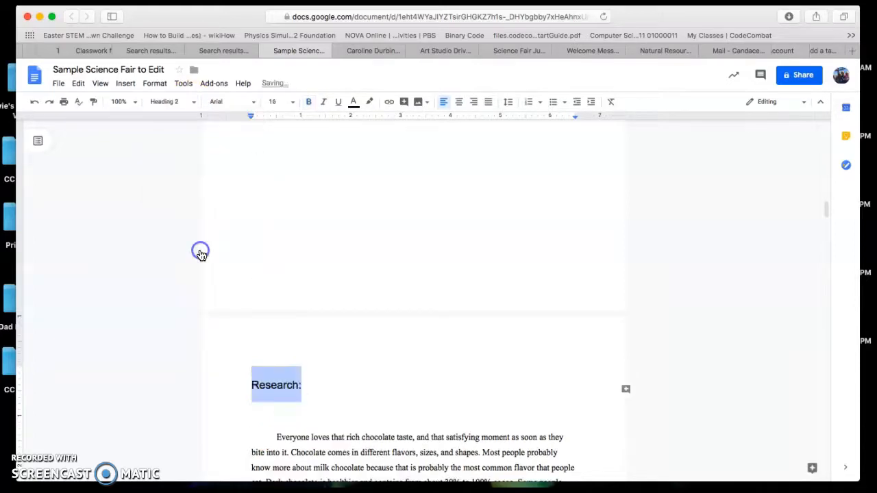
- Center the Research heading and replace its text with "The Love of Chocolate"
{"action": "scroll", "coordinate": [379, 298], "scroll_direction": "down", "scroll_amount": 2}
{"action": "scroll", "coordinate": [379, 302], "scroll_direction": "up", "scroll_amount": 10}
{"action": "scroll", "coordinate": [379, 304], "scroll_direction": "down", "scroll_amount": 10}
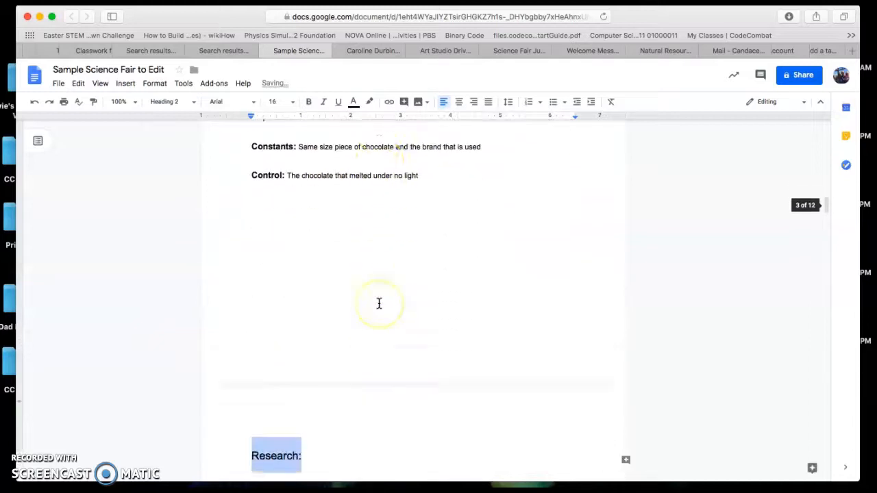
{"action": "scroll", "coordinate": [379, 304], "scroll_direction": "down", "scroll_amount": 1}
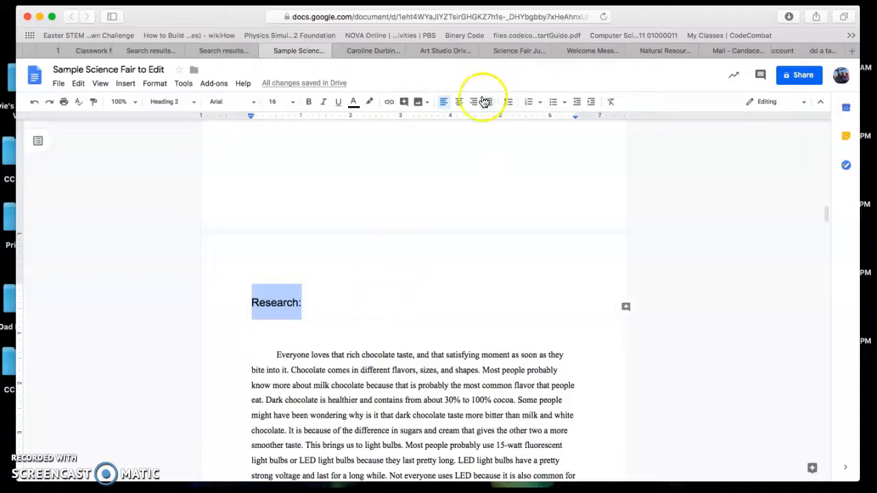
{"action": "left_click", "coordinate": [461, 104]}
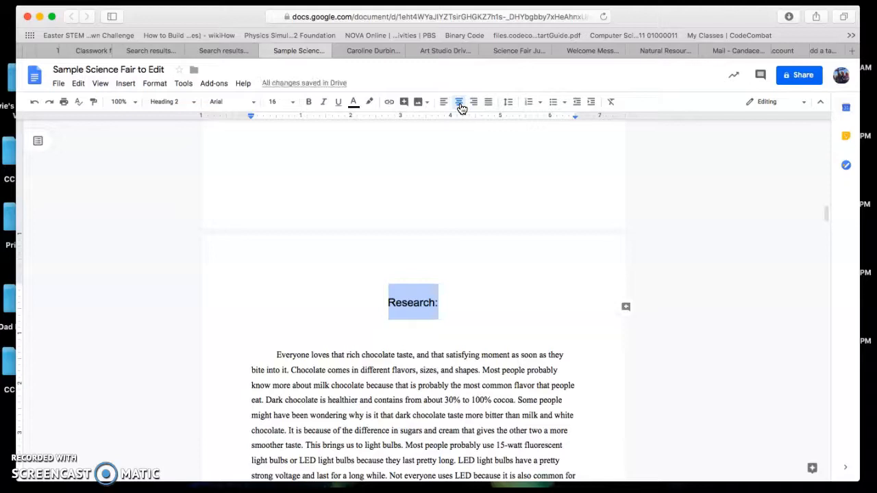
{"action": "type", "text": "The Love of Chocolate"}
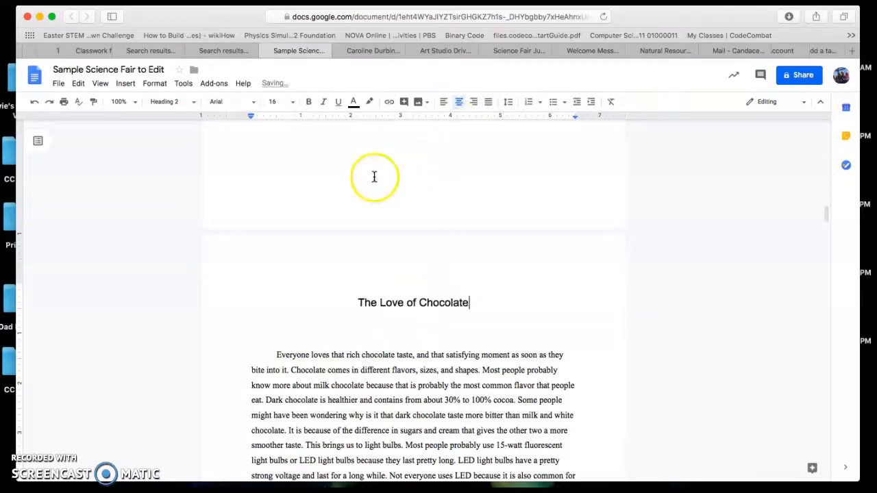
- Make the title "The Love of Chocolate" bold and set its font size to 30
{"action": "left_click_drag", "start_coordinate": [474, 302], "coordinate": [342, 283]}
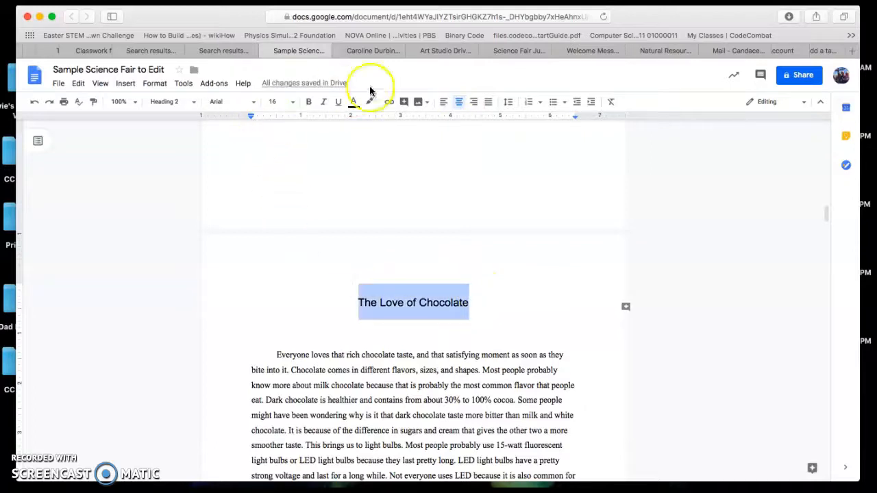
{"action": "left_click", "coordinate": [310, 103]}
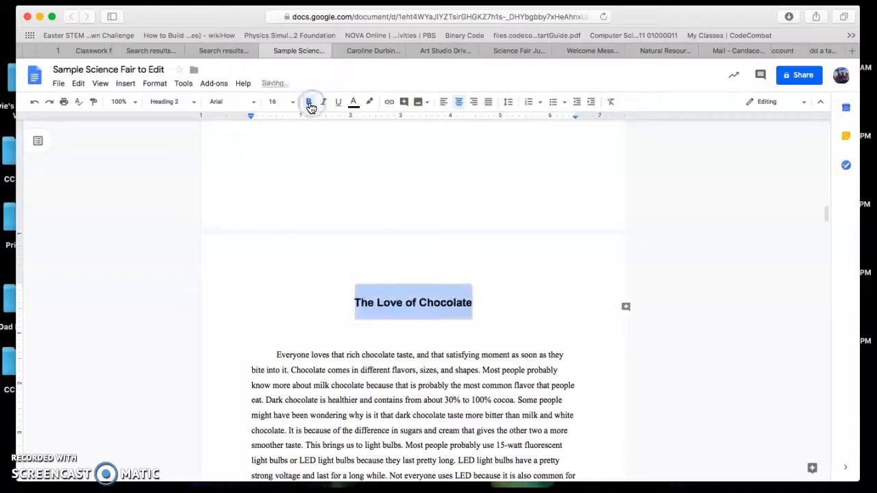
{"action": "left_click", "coordinate": [292, 101]}
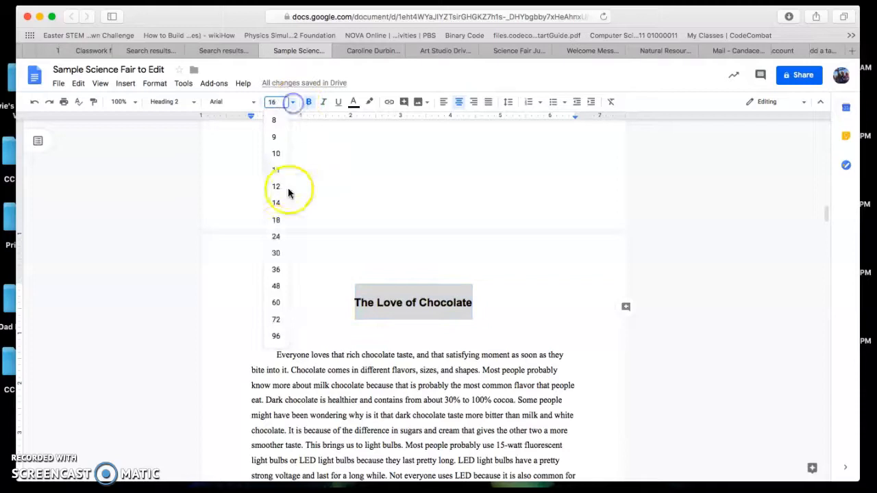
{"action": "left_click", "coordinate": [276, 253]}
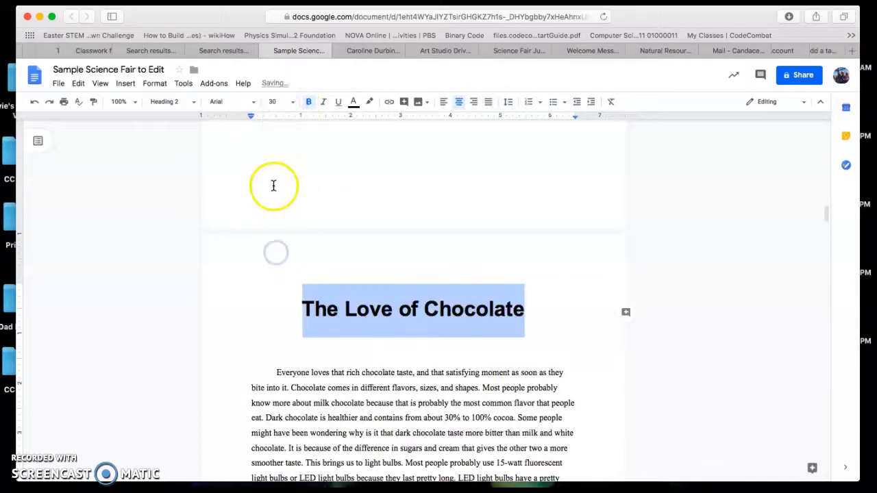
- Refresh the table of contents to add the entry for The Love of Chocolate
{"action": "scroll", "coordinate": [391, 337], "scroll_direction": "down", "scroll_amount": 5}
{"action": "scroll", "coordinate": [392, 336], "scroll_direction": "up", "scroll_amount": 20}
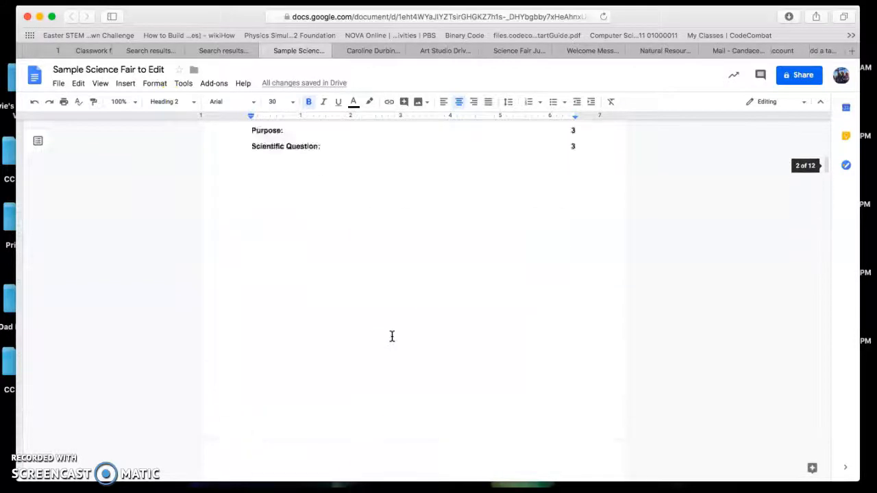
{"action": "scroll", "coordinate": [392, 337], "scroll_direction": "up", "scroll_amount": 3}
{"action": "left_click", "coordinate": [250, 234]}
{"action": "left_click", "coordinate": [232, 234]}
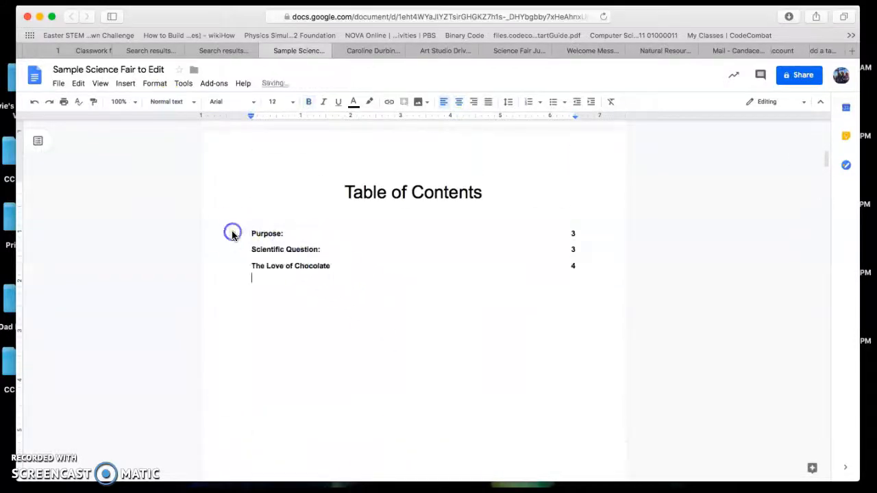
- Review the report from the table of contents through the research pages to the Hypothesis section
{"action": "scroll", "coordinate": [305, 308], "scroll_direction": "down", "scroll_amount": 8}
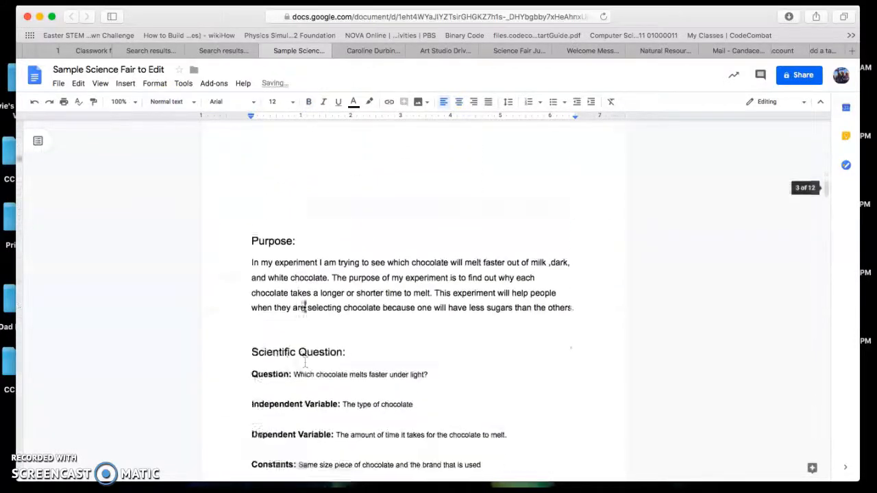
{"action": "scroll", "coordinate": [306, 308], "scroll_direction": "down", "scroll_amount": 10}
{"action": "scroll", "coordinate": [305, 308], "scroll_direction": "down", "scroll_amount": 15}
{"action": "scroll", "coordinate": [306, 308], "scroll_direction": "down", "scroll_amount": 8}
{"action": "scroll", "coordinate": [303, 306], "scroll_direction": "up", "scroll_amount": 5}
{"action": "scroll", "coordinate": [304, 306], "scroll_direction": "up", "scroll_amount": 15}
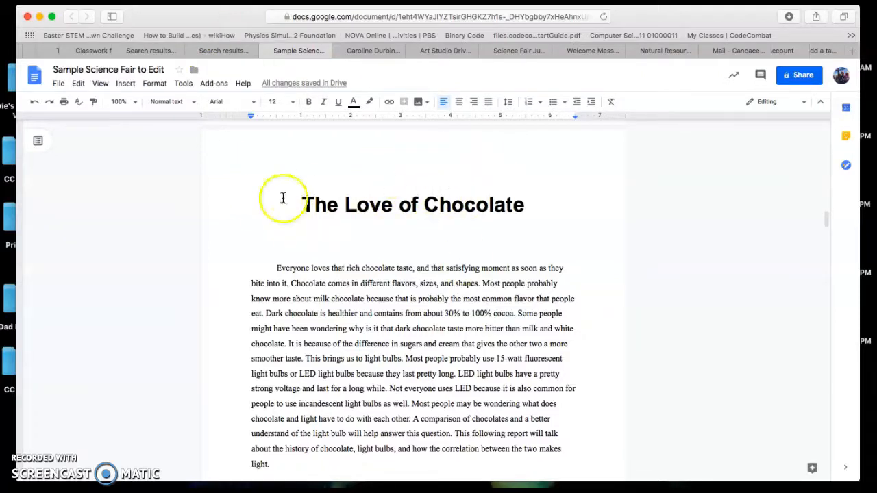
{"action": "scroll", "coordinate": [452, 200], "scroll_direction": "down", "scroll_amount": 1}
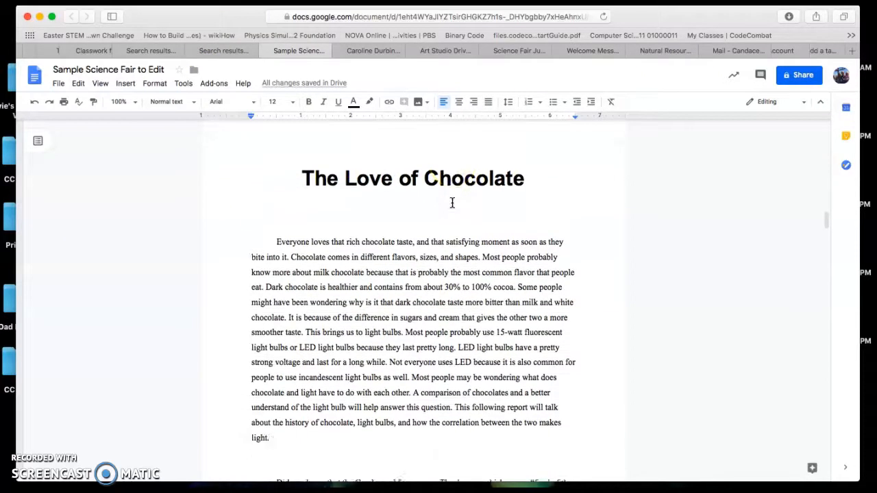
{"action": "scroll", "coordinate": [452, 202], "scroll_direction": "up", "scroll_amount": 20}
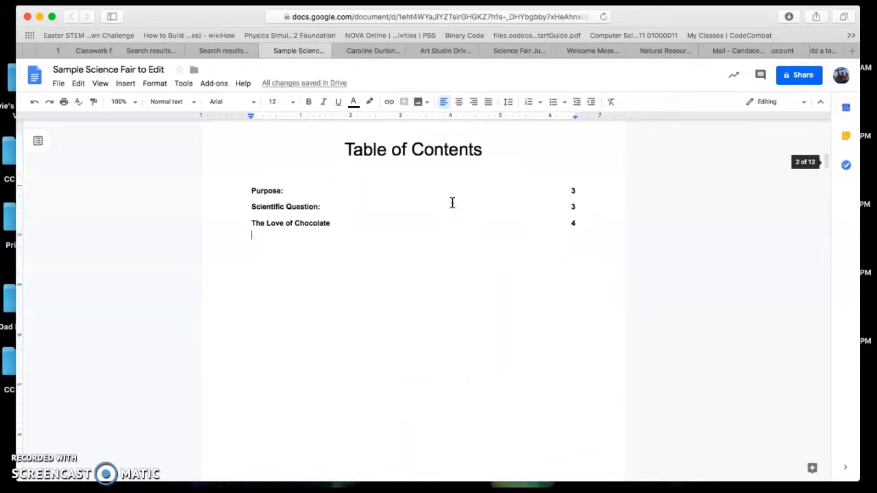
{"action": "scroll", "coordinate": [452, 202], "scroll_direction": "down", "scroll_amount": 20}
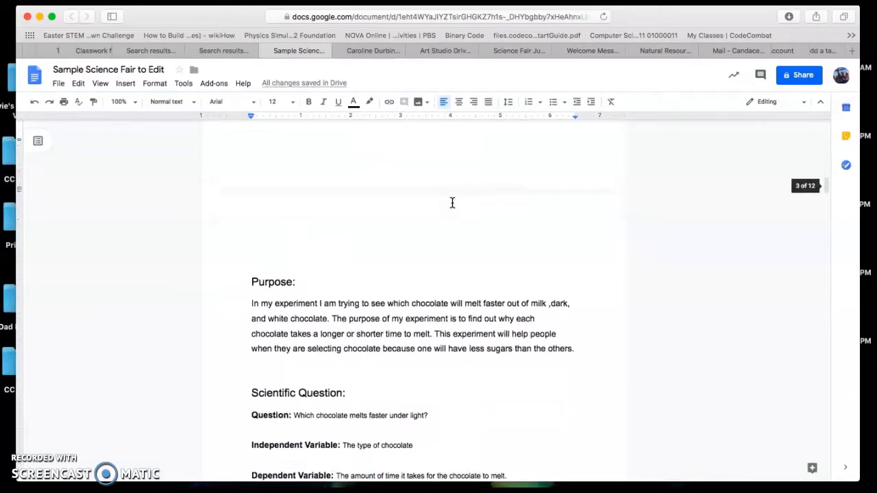
{"action": "scroll", "coordinate": [453, 202], "scroll_direction": "down", "scroll_amount": 20}
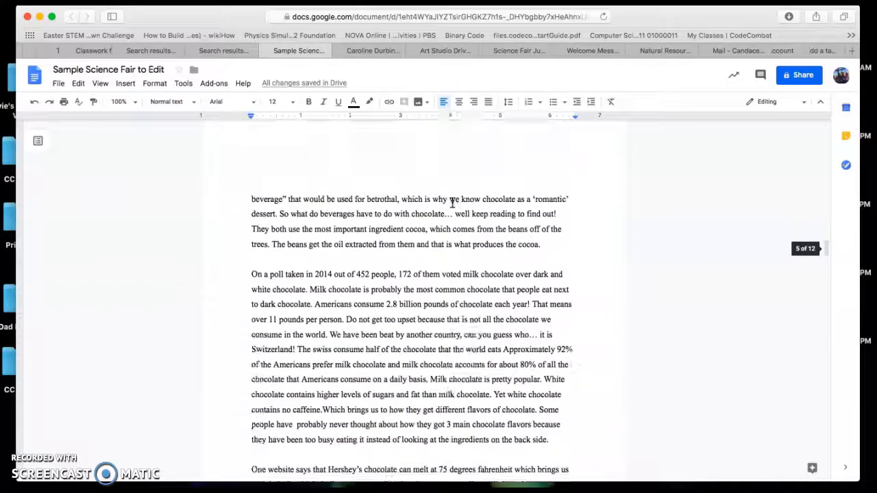
{"action": "scroll", "coordinate": [452, 203], "scroll_direction": "down", "scroll_amount": 10}
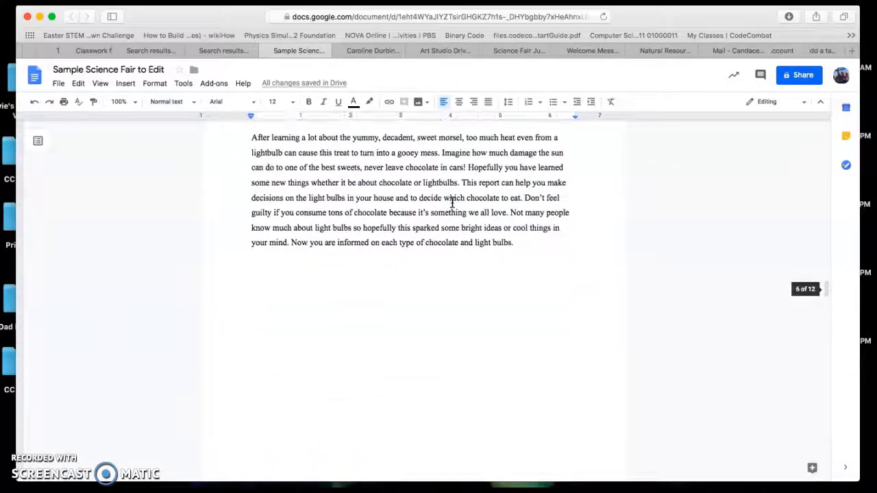
{"action": "scroll", "coordinate": [402, 254], "scroll_direction": "down", "scroll_amount": 3}
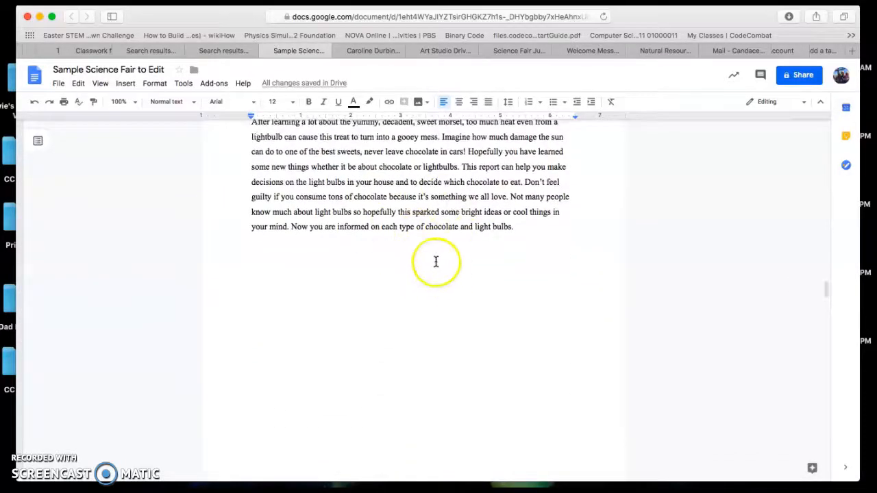
{"action": "scroll", "coordinate": [418, 274], "scroll_direction": "down", "scroll_amount": 2}
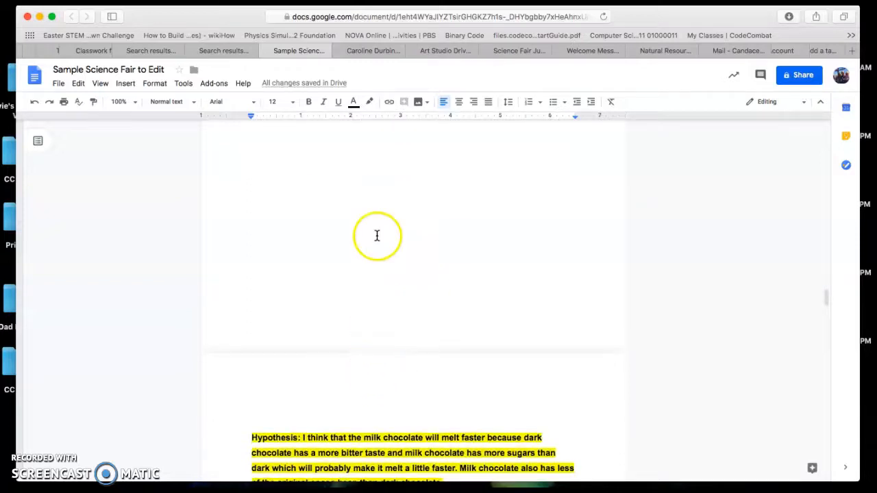
- Delete the extra blank lines above the Hypothesis paragraph so it starts at the beginning of its page
{"action": "scroll", "coordinate": [372, 270], "scroll_direction": "up", "scroll_amount": 5}
{"action": "scroll", "coordinate": [372, 270], "scroll_direction": "down", "scroll_amount": 10}
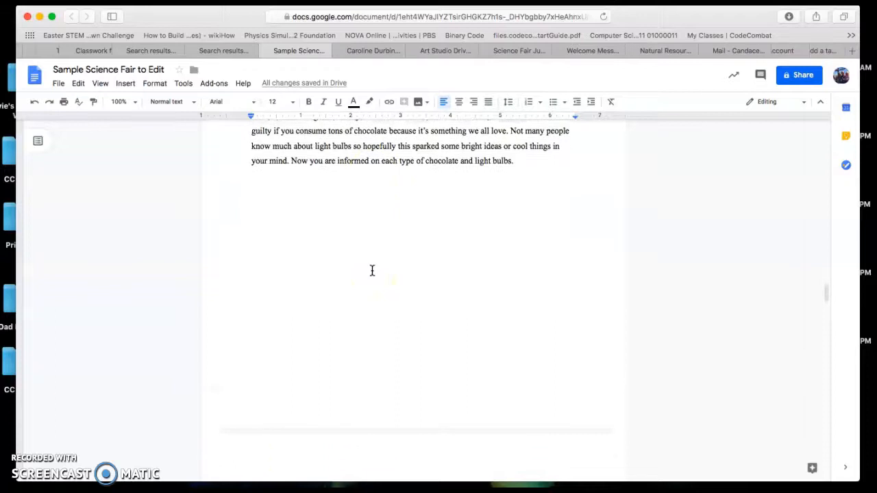
{"action": "left_click", "coordinate": [250, 244]}
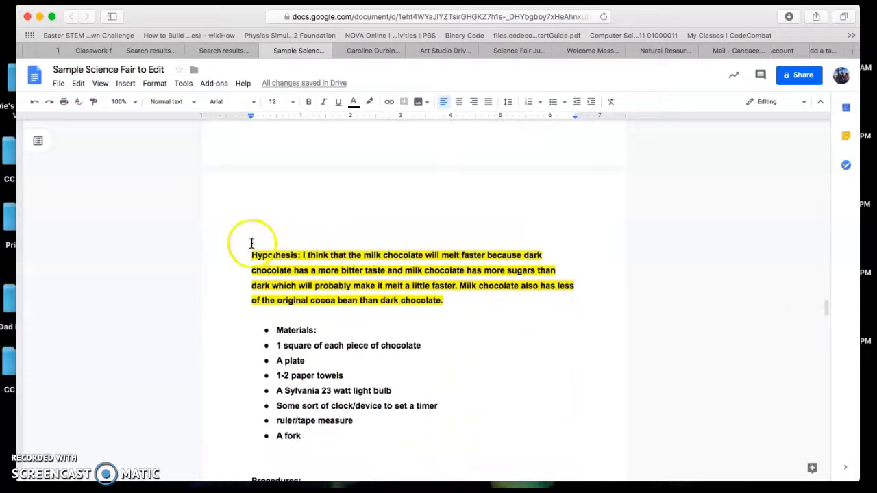
{"action": "key", "text": "BackSpace"}
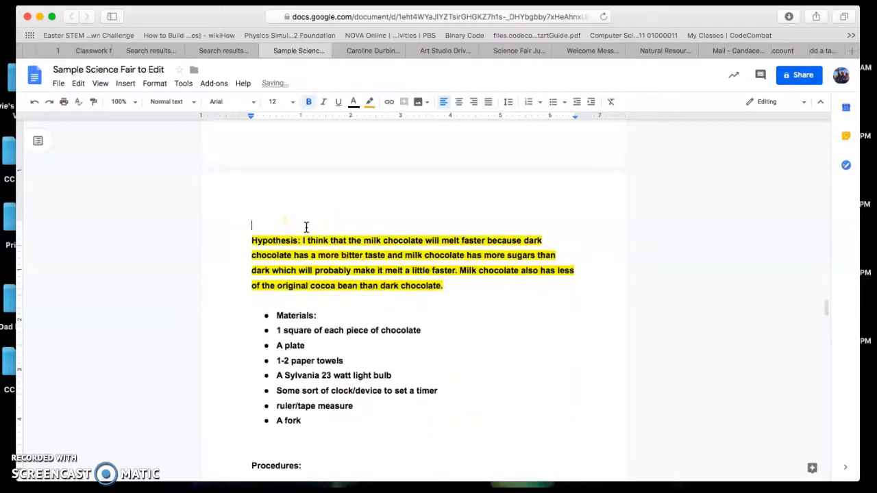
{"action": "key", "text": "BackSpace"}
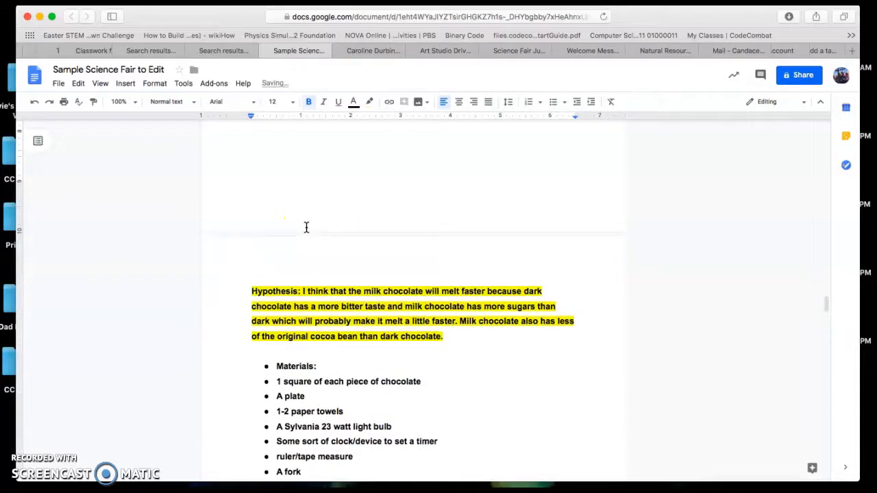
- Remove the yellow highlighting from the whole Hypothesis paragraph
{"action": "left_click_drag", "start_coordinate": [446, 336], "coordinate": [246, 296]}
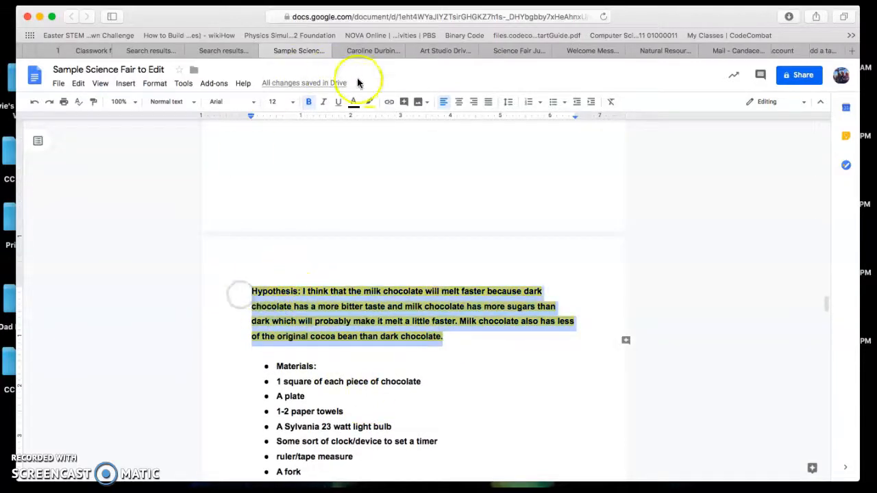
{"action": "left_click", "coordinate": [369, 101]}
{"action": "left_click", "coordinate": [407, 128]}
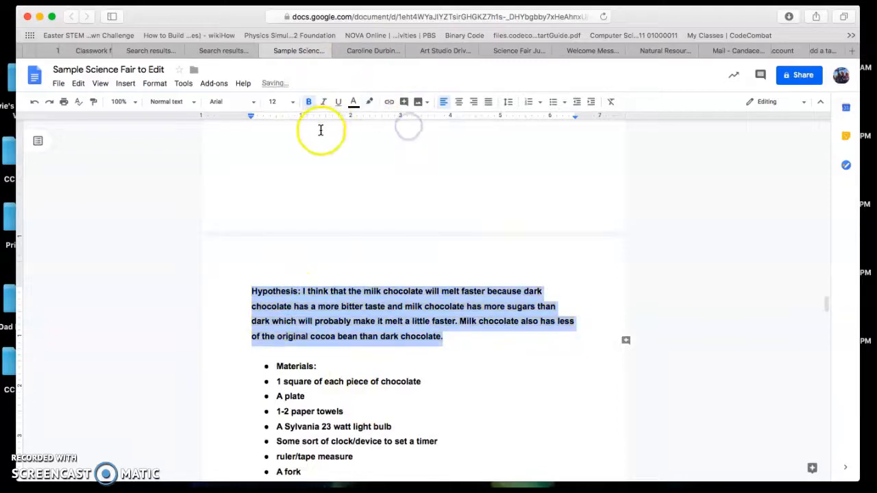
- Remove the bold from the hypothesis text and move it to a new line below the "Hypothesis:" label
{"action": "left_click_drag", "start_coordinate": [455, 345], "coordinate": [303, 299]}
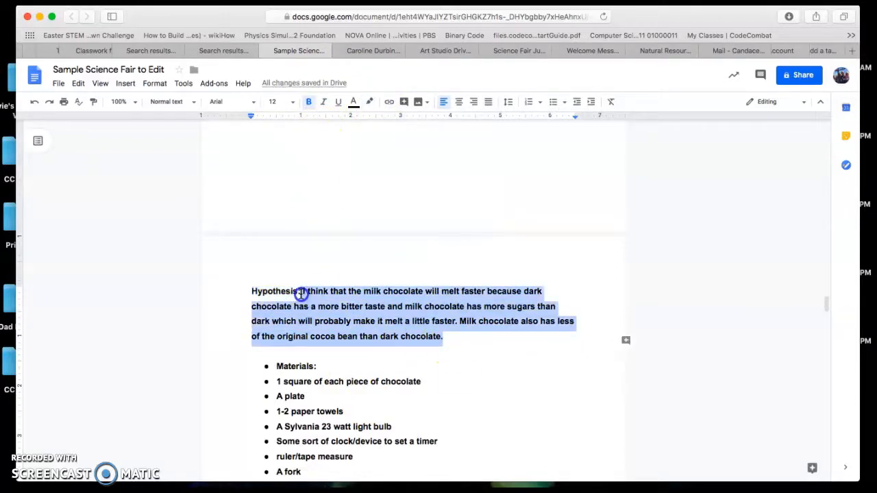
{"action": "key", "text": "super+b"}
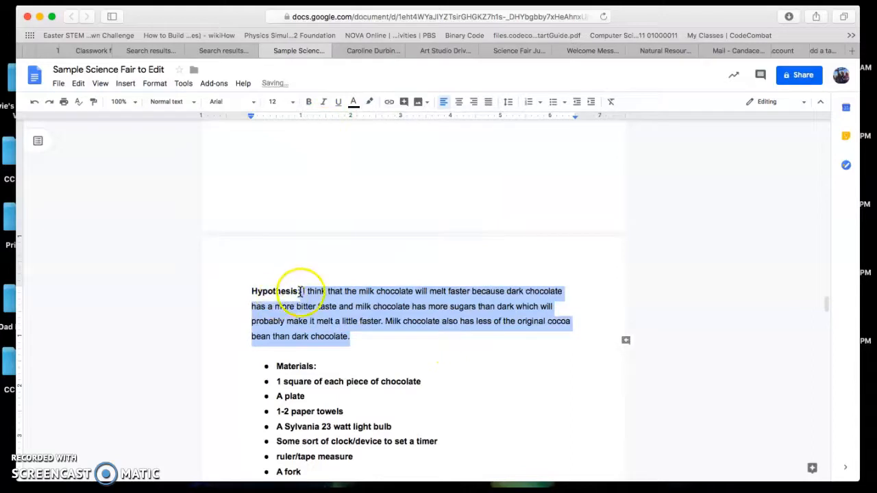
{"action": "left_click", "coordinate": [303, 292]}
{"action": "key", "text": "Return"}
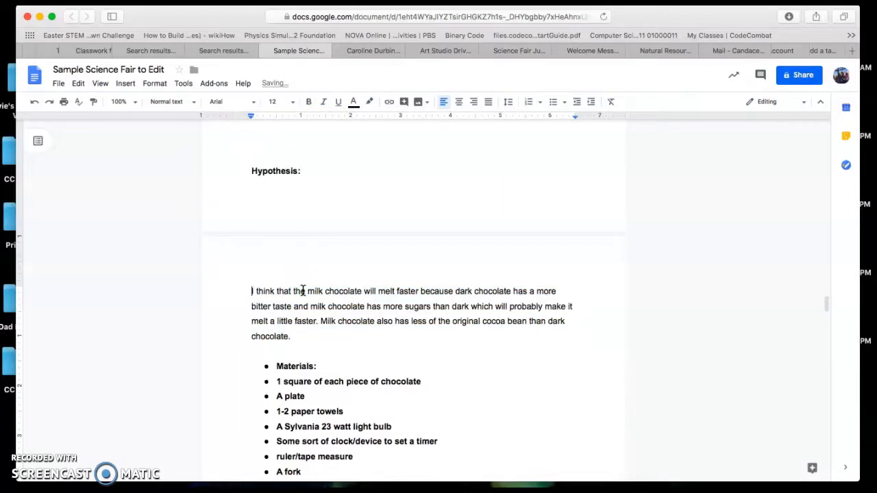
- Move the "Hypothesis:" label to the next page above its paragraph and style it as Heading 2
{"action": "left_click", "coordinate": [250, 171]}
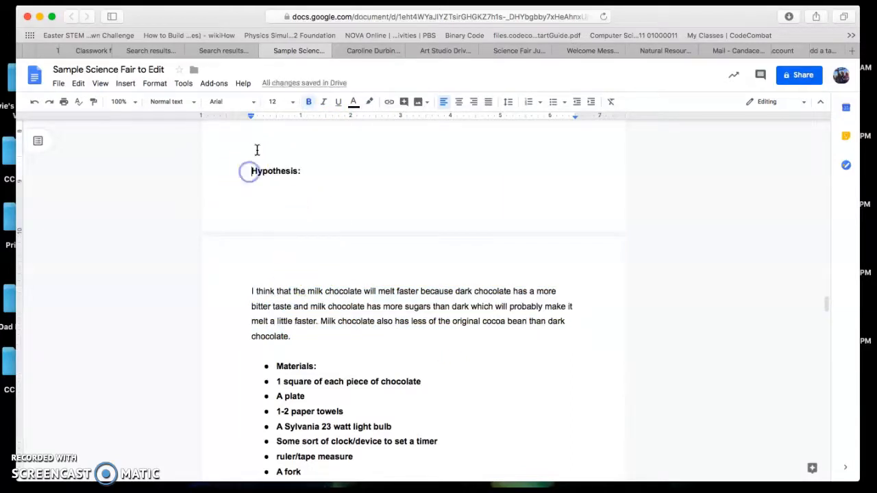
{"action": "key", "text": "ctrl+Return"}
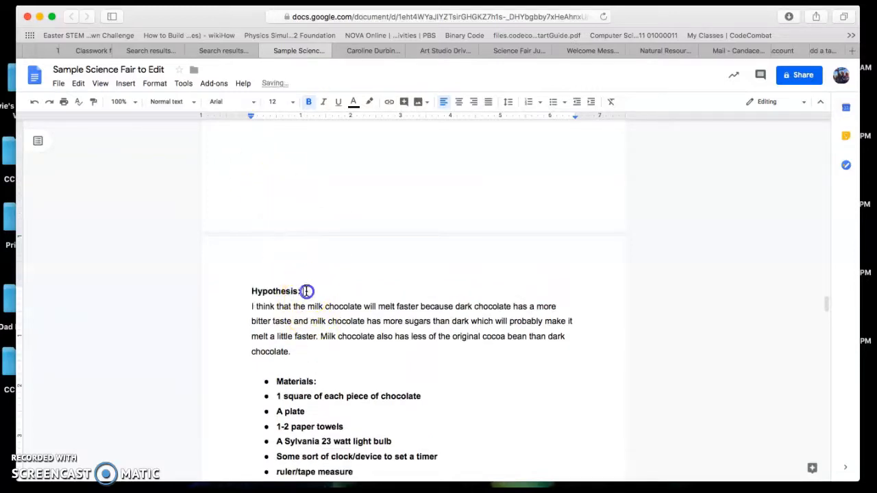
{"action": "left_click_drag", "start_coordinate": [306, 291], "coordinate": [260, 292]}
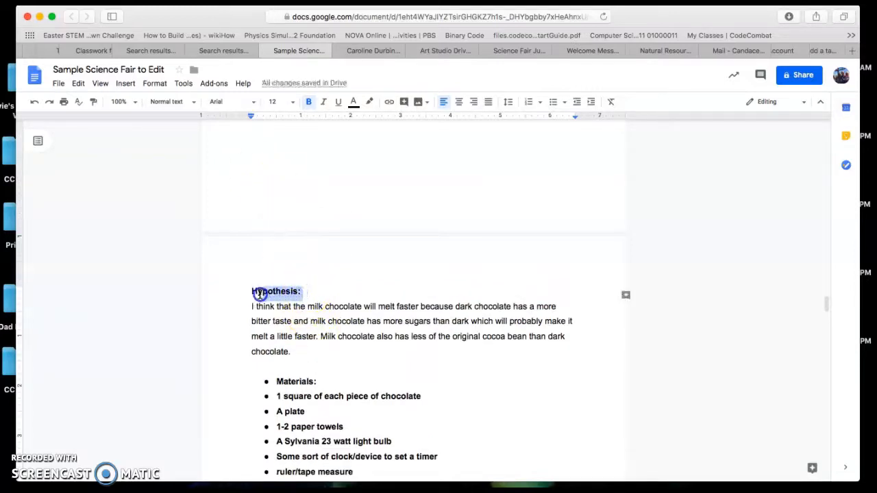
{"action": "left_click", "coordinate": [194, 102]}
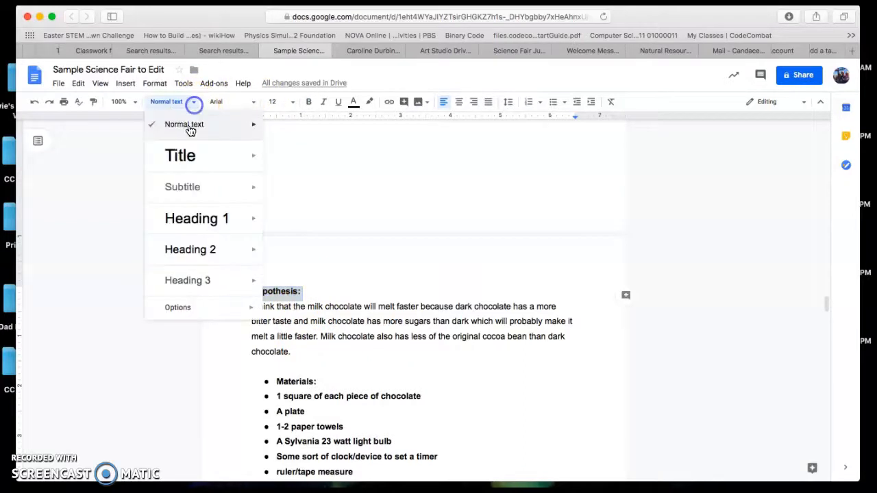
{"action": "left_click", "coordinate": [196, 253]}
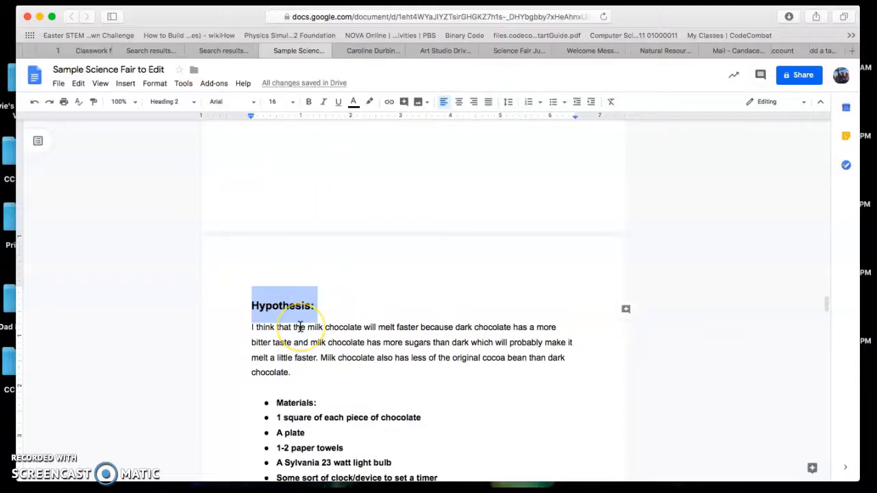
- Remove the bullet from the "Materials:" line and style it as Heading 2
{"action": "scroll", "coordinate": [300, 327], "scroll_direction": "down", "scroll_amount": 8}
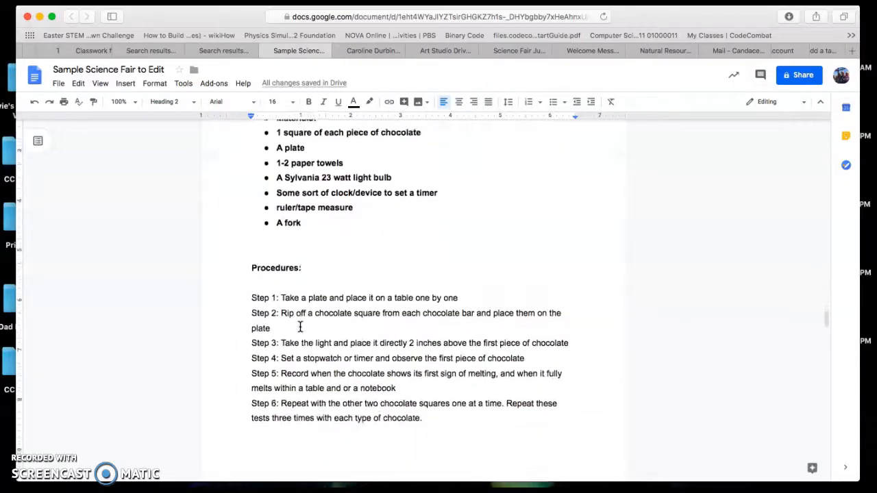
{"action": "scroll", "coordinate": [299, 327], "scroll_direction": "up", "scroll_amount": 4}
{"action": "left_click", "coordinate": [278, 246]}
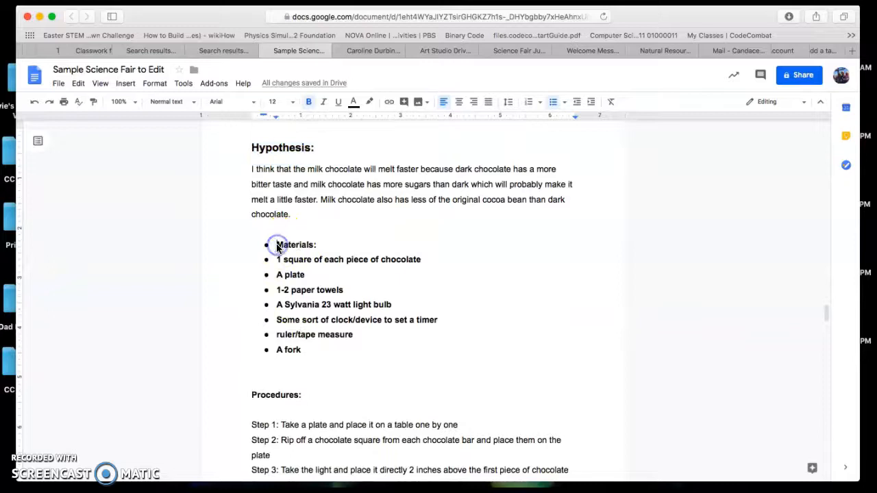
{"action": "left_click", "coordinate": [275, 251]}
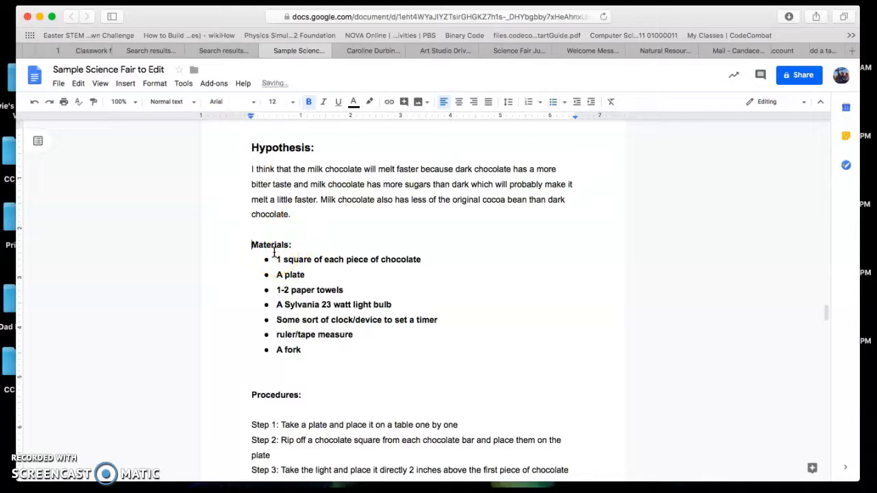
{"action": "left_click", "coordinate": [295, 245]}
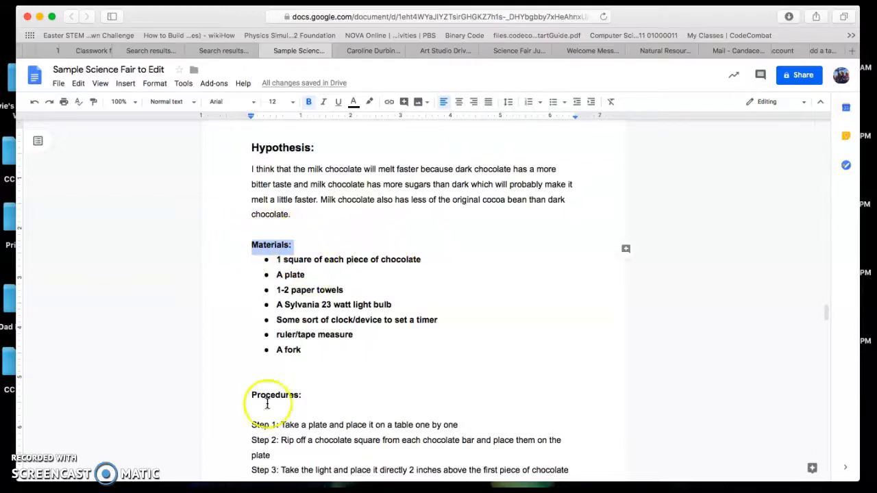
{"action": "left_click", "coordinate": [190, 107]}
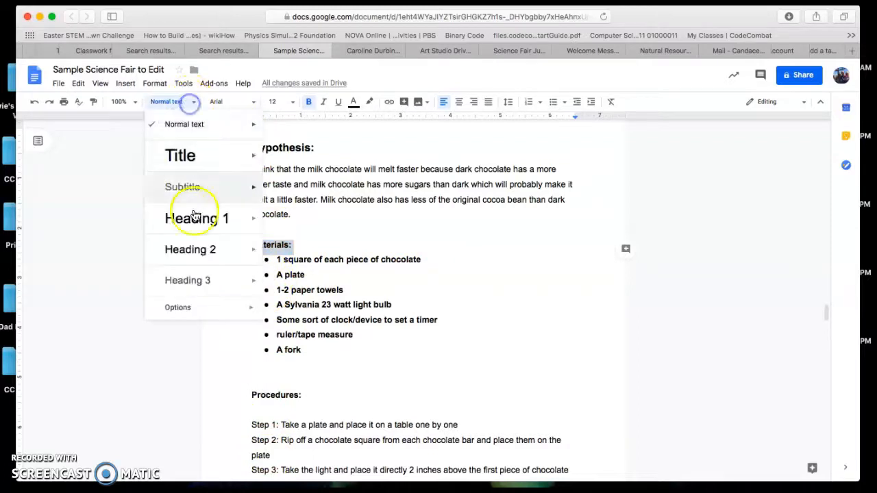
{"action": "left_click", "coordinate": [197, 251]}
- Style the "Procedures:" label as Heading 2
{"action": "scroll", "coordinate": [343, 335], "scroll_direction": "down", "scroll_amount": 3}
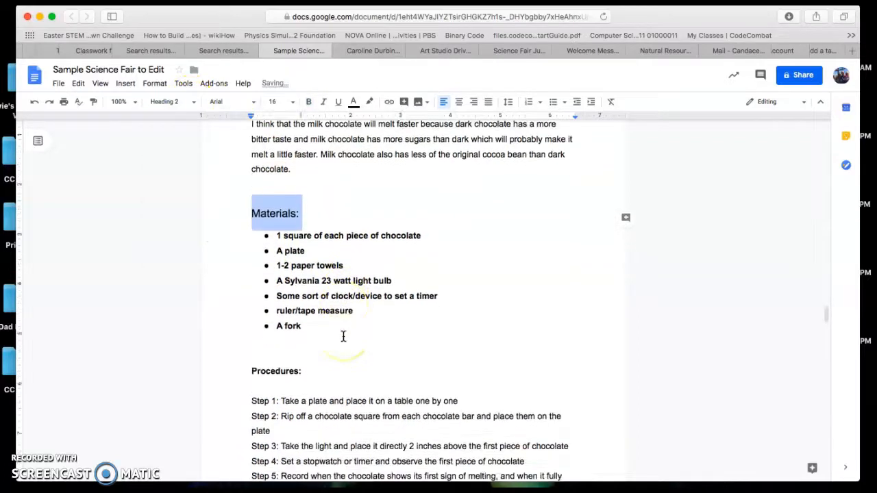
{"action": "left_click_drag", "start_coordinate": [304, 343], "coordinate": [239, 340]}
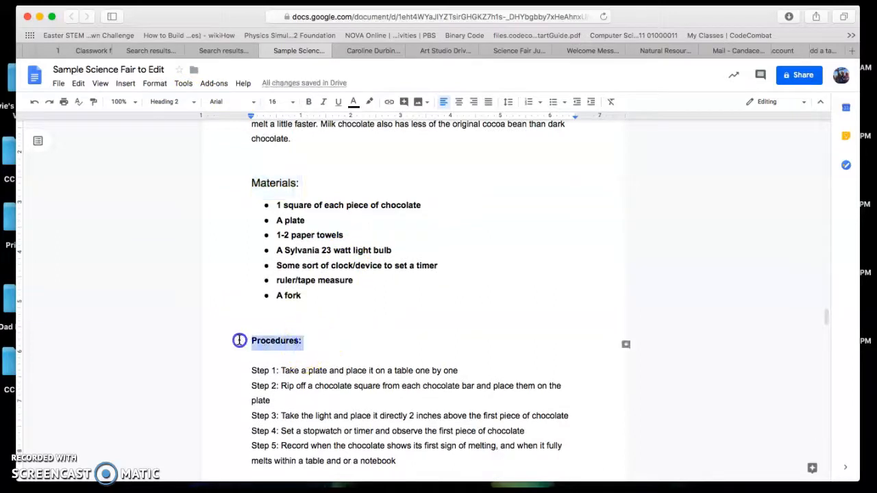
{"action": "left_click", "coordinate": [187, 109]}
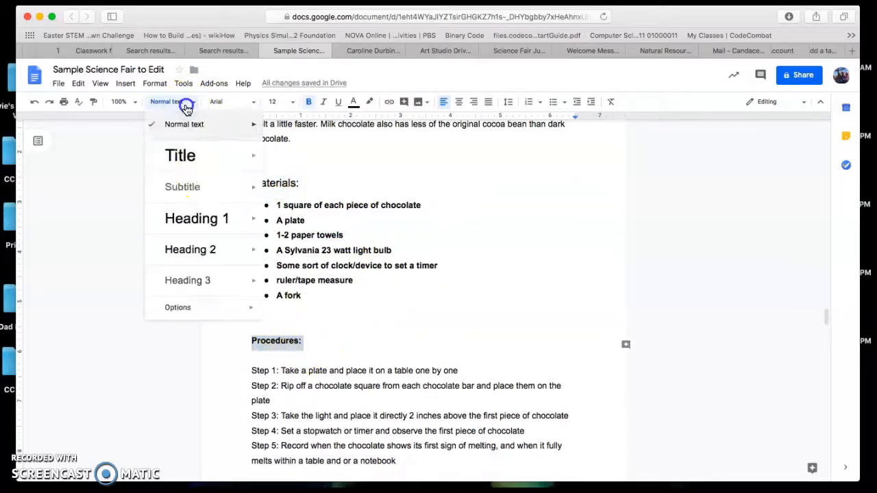
{"action": "left_click", "coordinate": [209, 252]}
- Remove the bold from all the bulleted items in the Materials list
{"action": "left_click_drag", "start_coordinate": [329, 296], "coordinate": [252, 210]}
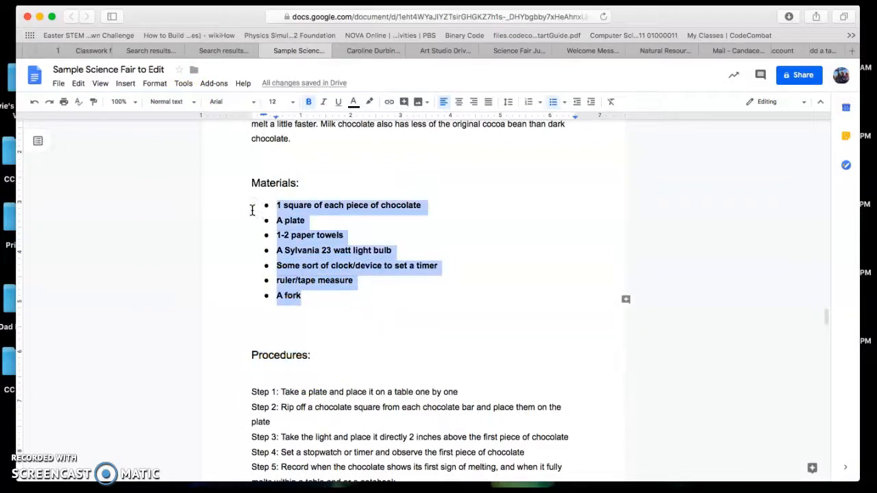
{"action": "key", "text": "super+b"}
{"action": "left_click", "coordinate": [395, 337]}
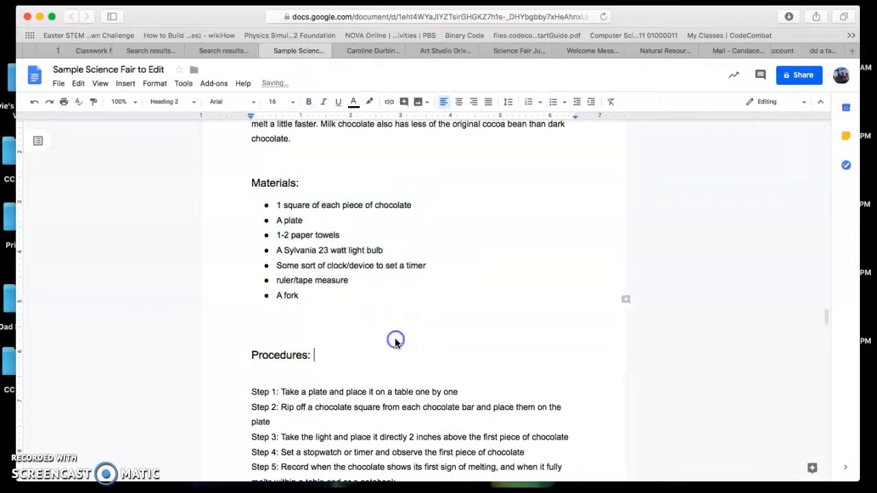
- Turn the six procedure steps under the Procedures heading into a numbered list
{"action": "scroll", "coordinate": [396, 339], "scroll_direction": "down", "scroll_amount": 3}
{"action": "scroll", "coordinate": [396, 342], "scroll_direction": "down", "scroll_amount": 3}
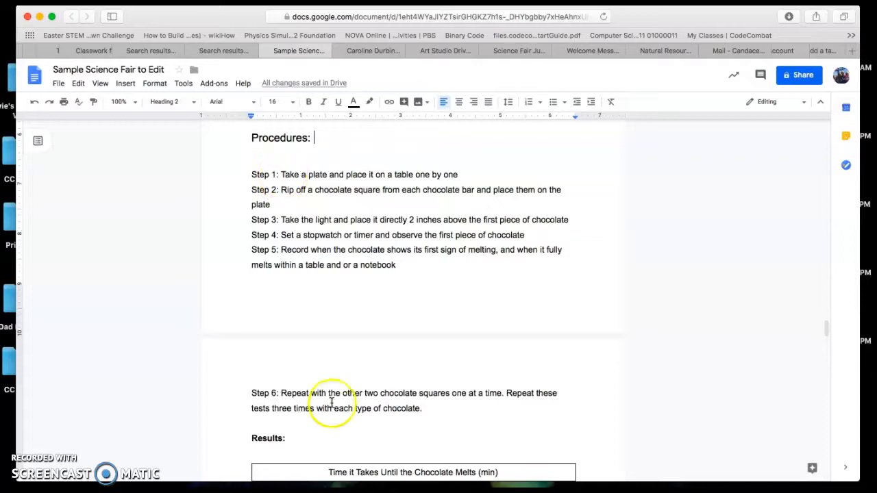
{"action": "left_click_drag", "start_coordinate": [429, 411], "coordinate": [227, 177]}
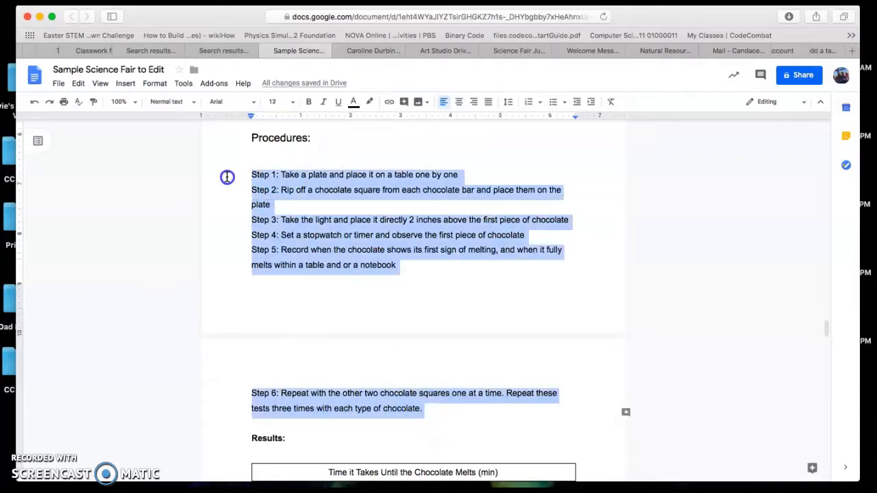
{"action": "left_click", "coordinate": [530, 102]}
{"action": "left_click", "coordinate": [312, 179]}
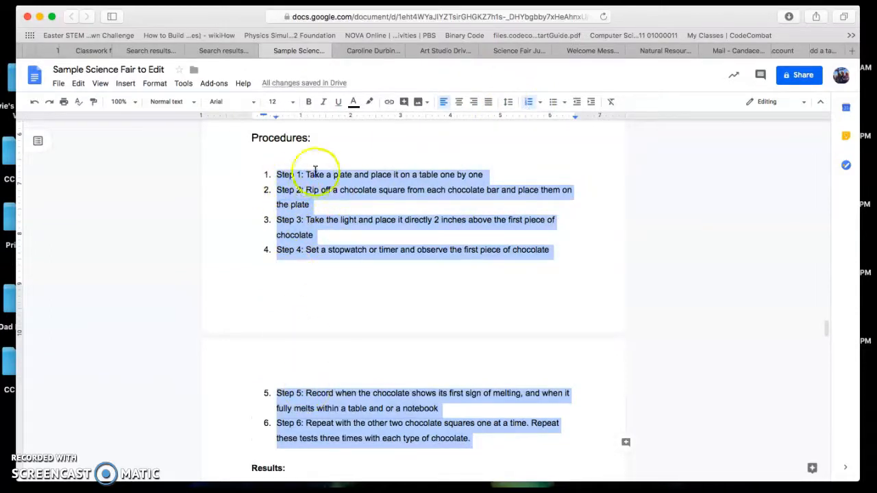
- Delete the typed "Step 1:", "Step 2:" and "Step 3:" prefixes from the first three numbered procedure items
{"action": "left_click", "coordinate": [307, 175]}
{"action": "key", "text": "BackSpace"}
{"action": "key", "text": "BackSpace"}
{"action": "key", "text": "BackSpace"}
{"action": "key", "text": "BackSpace"}
{"action": "key", "text": "BackSpace"}
{"action": "key", "text": "BackSpace"}
{"action": "key", "text": "BackSpace"}
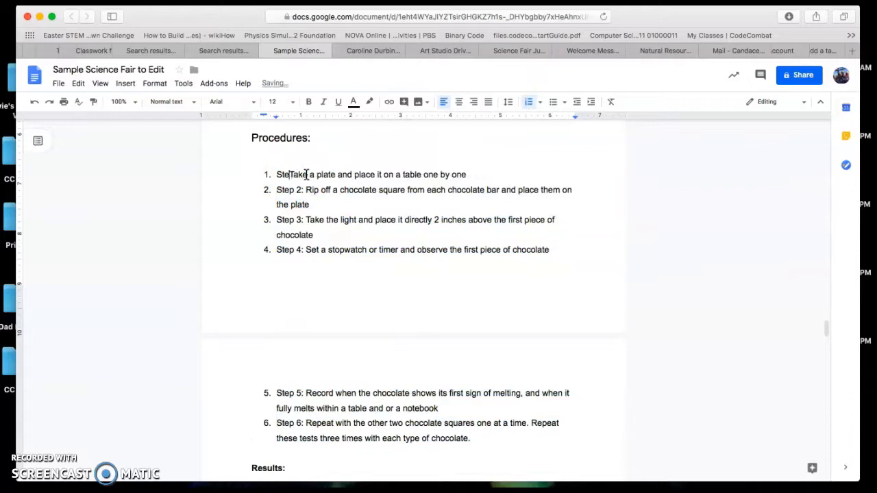
{"action": "key", "text": "BackSpace"}
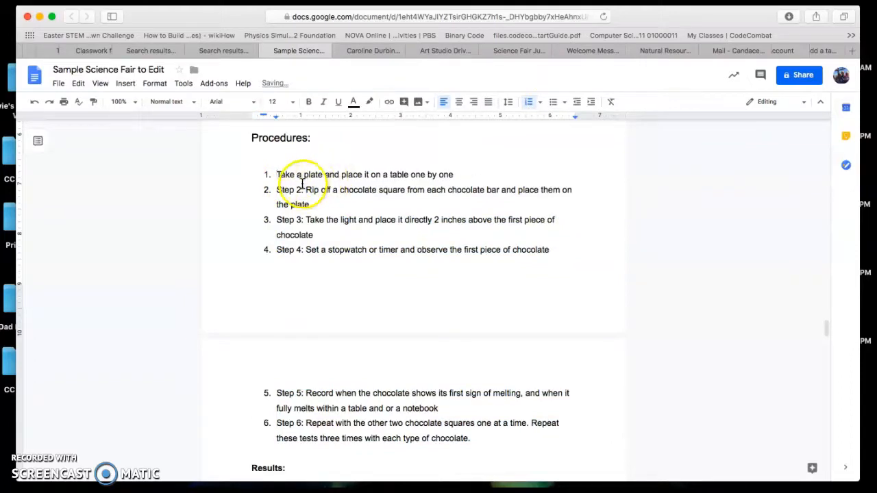
{"action": "left_click", "coordinate": [305, 191]}
{"action": "key", "text": "BackSpace"}
{"action": "key", "text": "BackSpace"}
{"action": "key", "text": "BackSpace"}
{"action": "key", "text": "BackSpace"}
{"action": "key", "text": "BackSpace"}
{"action": "key", "text": "BackSpace"}
{"action": "key", "text": "BackSpace"}
{"action": "key", "text": "BackSpace"}
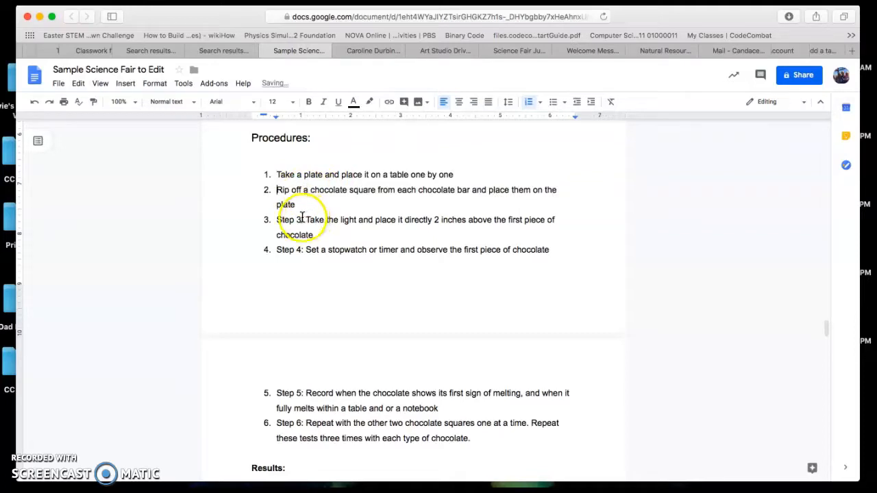
{"action": "key", "text": "BackSpace"}
{"action": "key", "text": "BackSpace"}
{"action": "key", "text": "BackSpace"}
{"action": "key", "text": "BackSpace"}
{"action": "key", "text": "BackSpace"}
{"action": "key", "text": "BackSpace"}
{"action": "key", "text": "BackSpace"}
{"action": "key", "text": "BackSpace"}
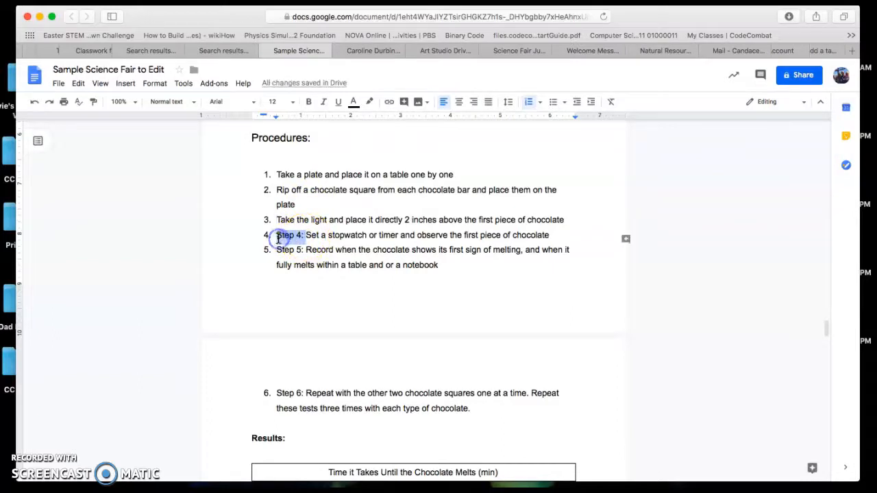
- Delete the typed "Step 4:", "Step 5:" and "Step 6:" prefixes from the last three numbered procedure items
{"action": "key", "text": "BackSpace"}
{"action": "left_click", "coordinate": [306, 251]}
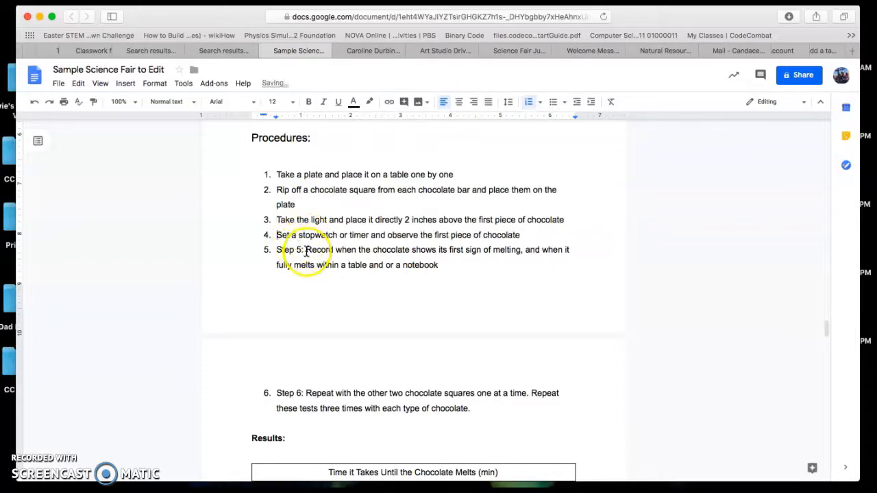
{"action": "key", "text": "BackSpace"}
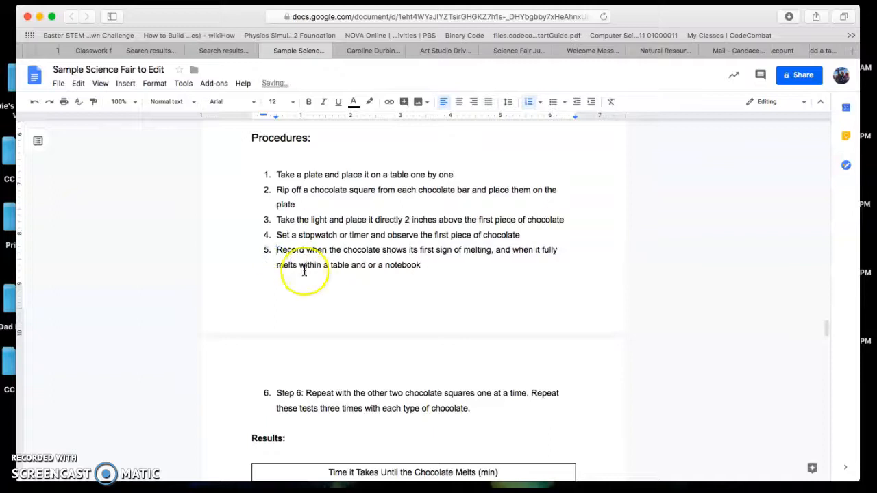
{"action": "left_click_drag", "start_coordinate": [306, 393], "coordinate": [278, 396]}
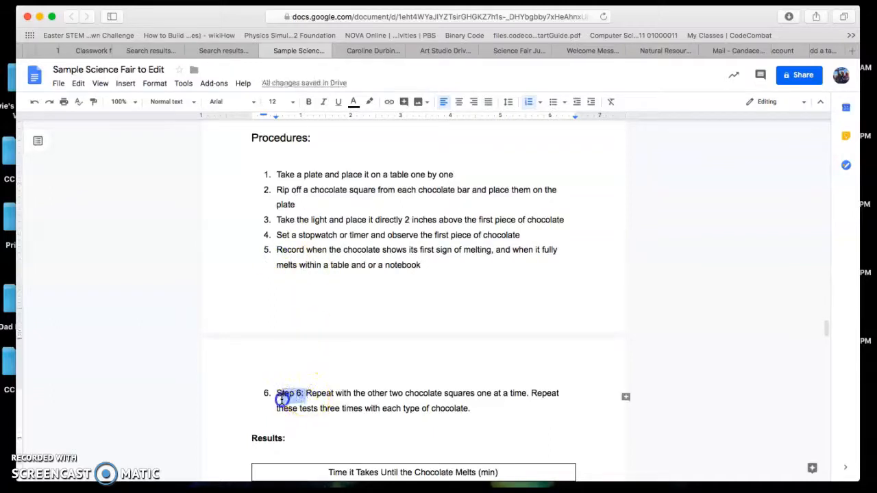
{"action": "key", "text": "BackSpace"}
- Style the "Results:" label above the chocolate melting table as Heading 2
{"action": "scroll", "coordinate": [277, 400], "scroll_direction": "down", "scroll_amount": 5}
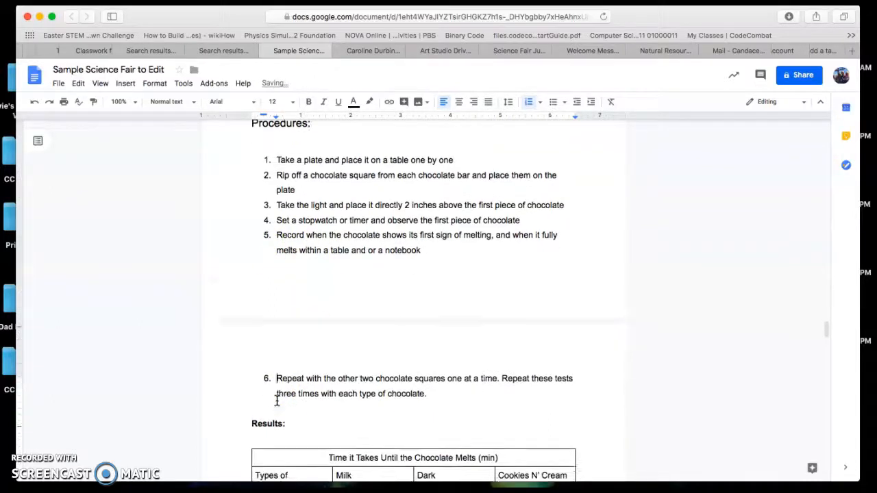
{"action": "scroll", "coordinate": [276, 401], "scroll_direction": "down", "scroll_amount": 5}
{"action": "scroll", "coordinate": [275, 401], "scroll_direction": "up", "scroll_amount": 6}
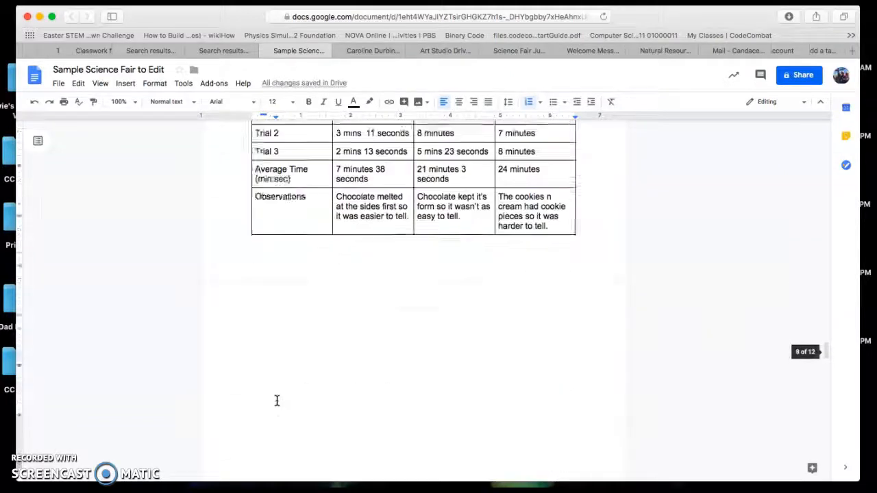
{"action": "left_click", "coordinate": [293, 205]}
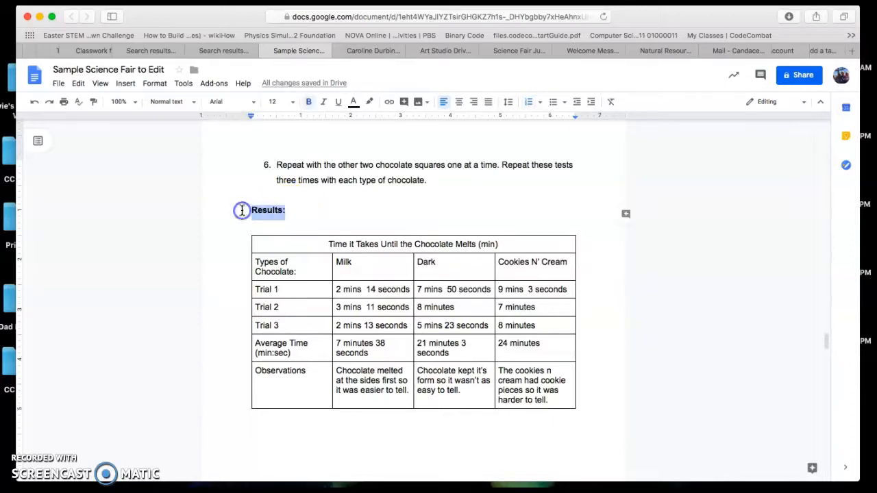
{"action": "left_click", "coordinate": [193, 104]}
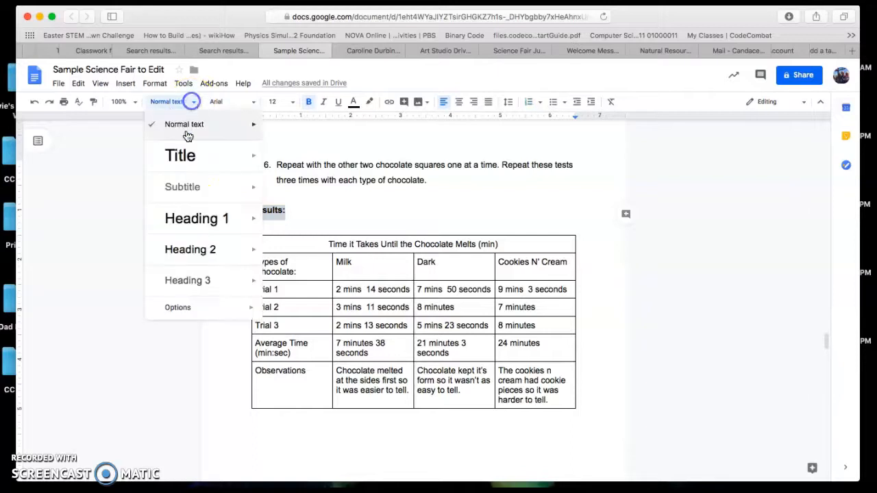
{"action": "left_click", "coordinate": [188, 251]}
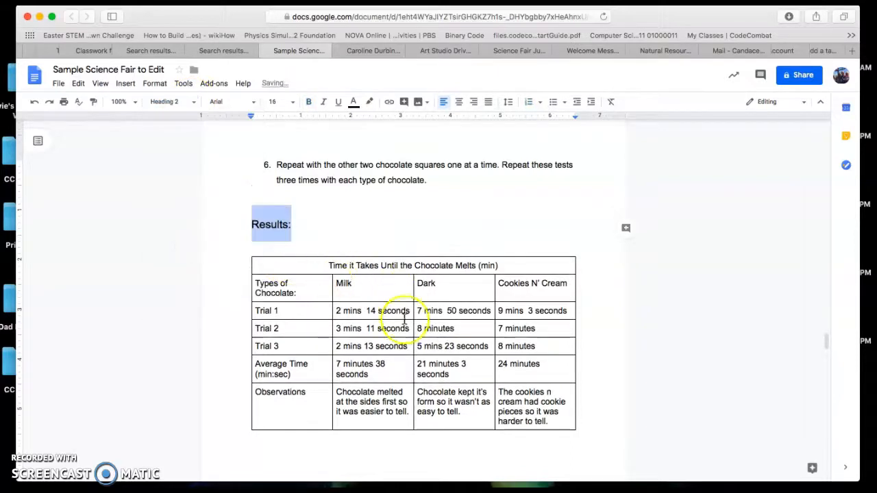
- Put the "Conclusion:" label on its own line above its paragraph and style it as Heading 2
{"action": "scroll", "coordinate": [396, 281], "scroll_direction": "down", "scroll_amount": 10}
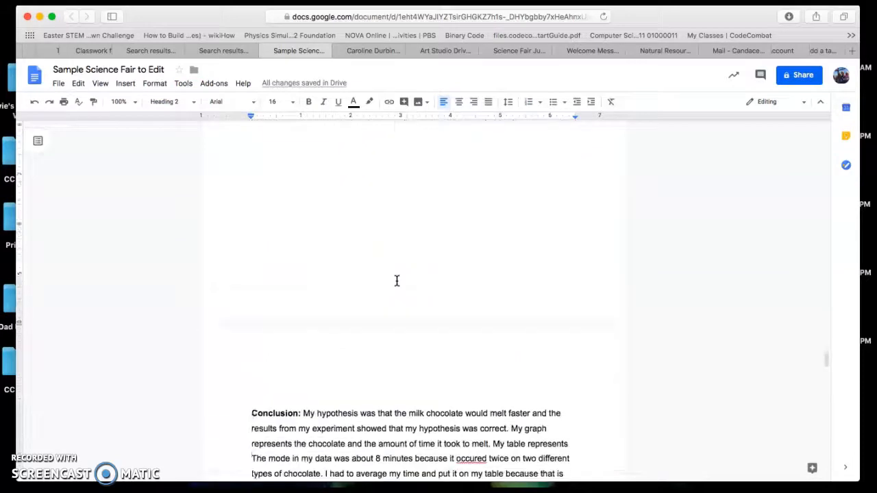
{"action": "left_click", "coordinate": [302, 255]}
{"action": "key", "text": "Return"}
{"action": "left_click", "coordinate": [307, 256]}
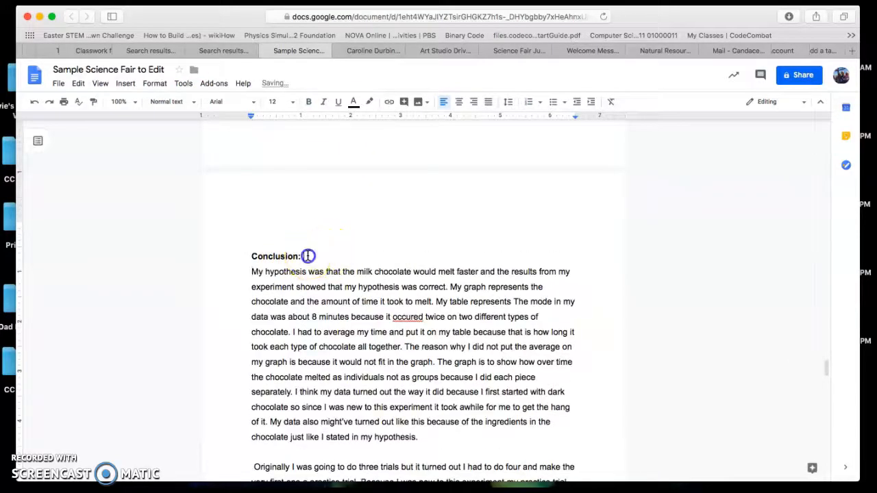
{"action": "left_click", "coordinate": [179, 102]}
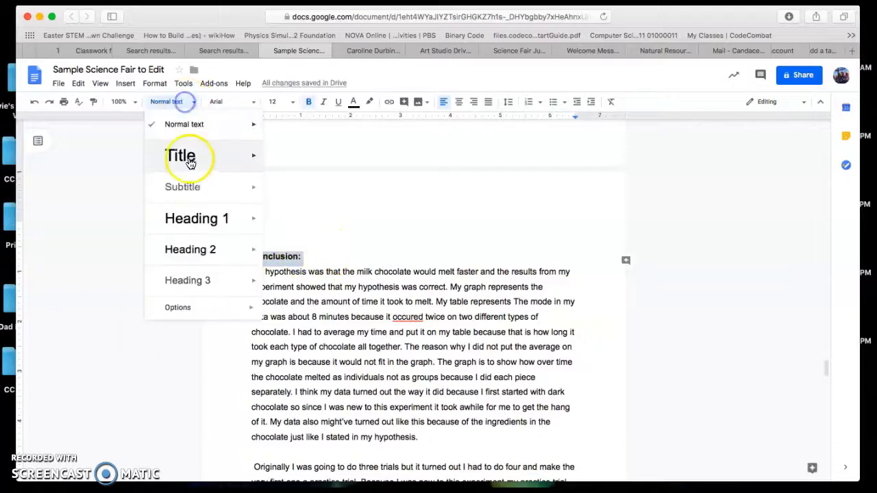
{"action": "left_click", "coordinate": [194, 250]}
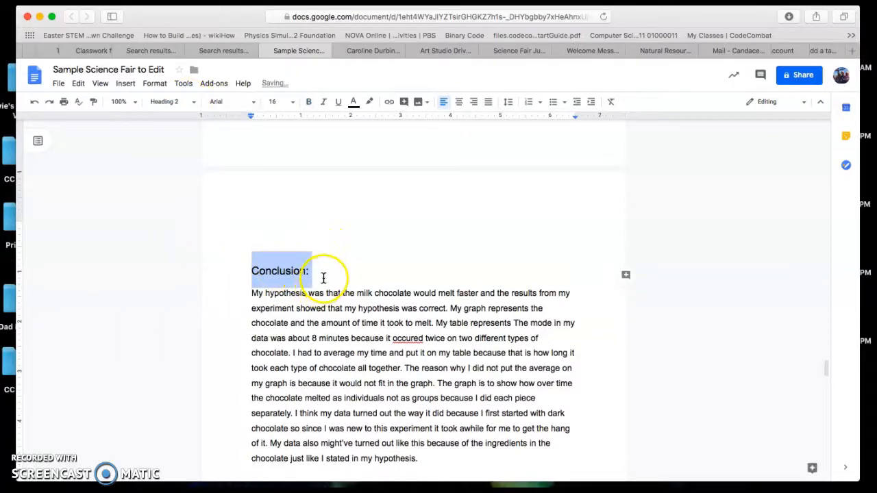
{"action": "left_click", "coordinate": [335, 278]}
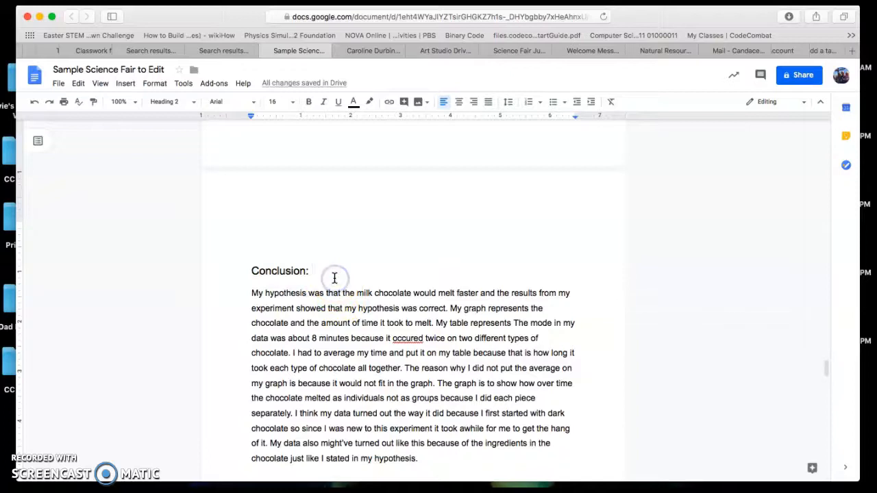
- Examine the conclusion text and where the Bibliography section begins after it
{"action": "scroll", "coordinate": [334, 278], "scroll_direction": "down", "scroll_amount": 3}
{"action": "scroll", "coordinate": [335, 278], "scroll_direction": "down", "scroll_amount": 1}
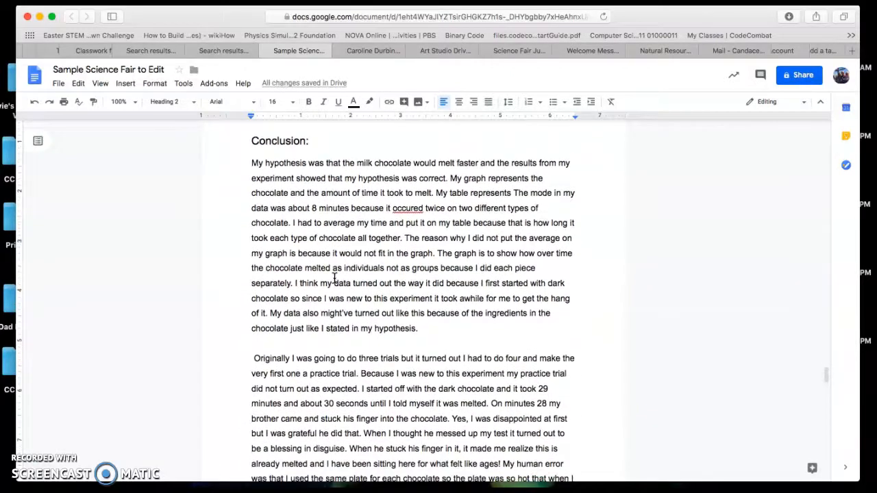
{"action": "scroll", "coordinate": [335, 278], "scroll_direction": "down", "scroll_amount": 12}
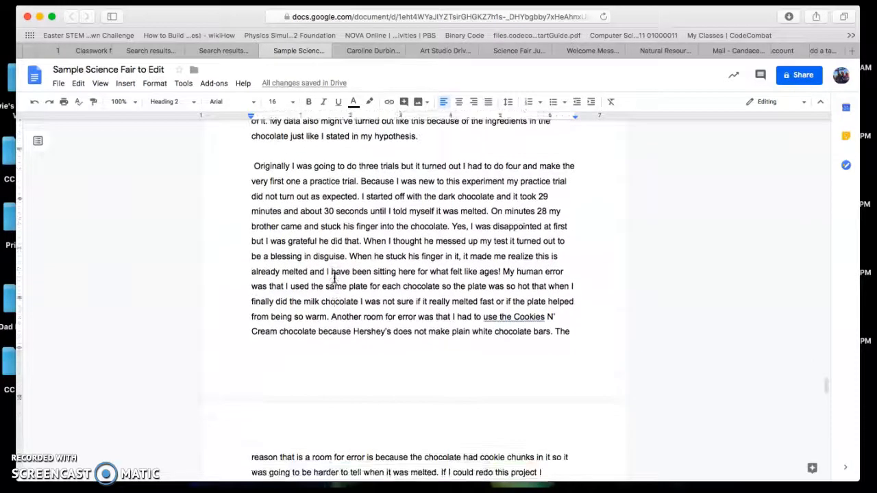
{"action": "scroll", "coordinate": [334, 277], "scroll_direction": "down", "scroll_amount": 10}
{"action": "scroll", "coordinate": [334, 277], "scroll_direction": "up", "scroll_amount": 5}
{"action": "scroll", "coordinate": [334, 278], "scroll_direction": "up", "scroll_amount": 1}
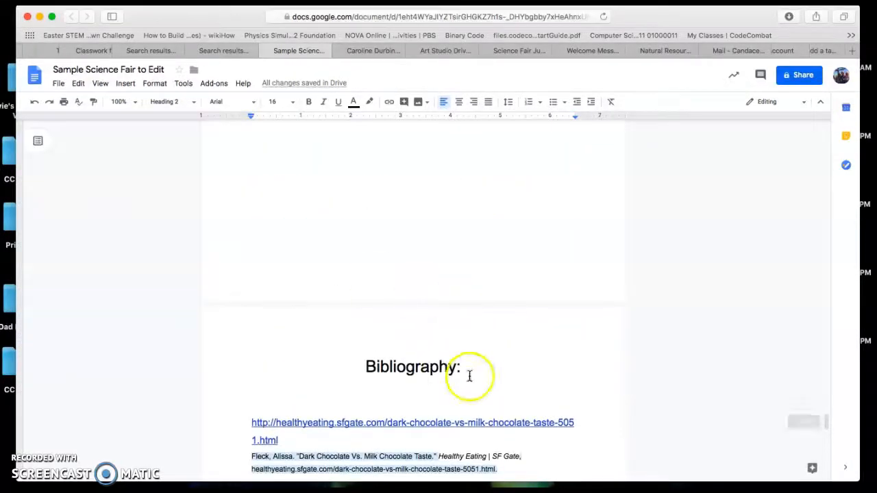
{"action": "scroll", "coordinate": [429, 272], "scroll_direction": "up", "scroll_amount": 4}
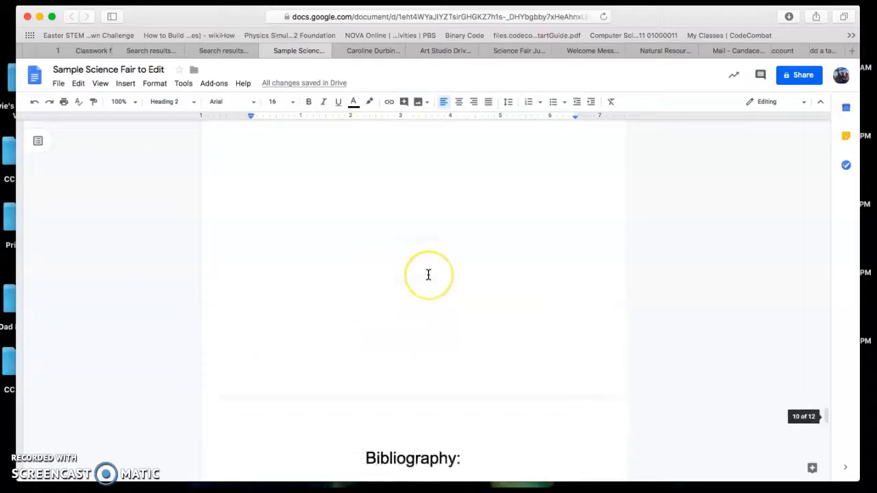
{"action": "scroll", "coordinate": [428, 275], "scroll_direction": "down", "scroll_amount": 3}
{"action": "scroll", "coordinate": [428, 275], "scroll_direction": "down", "scroll_amount": 1}
{"action": "scroll", "coordinate": [362, 260], "scroll_direction": "up", "scroll_amount": 8}
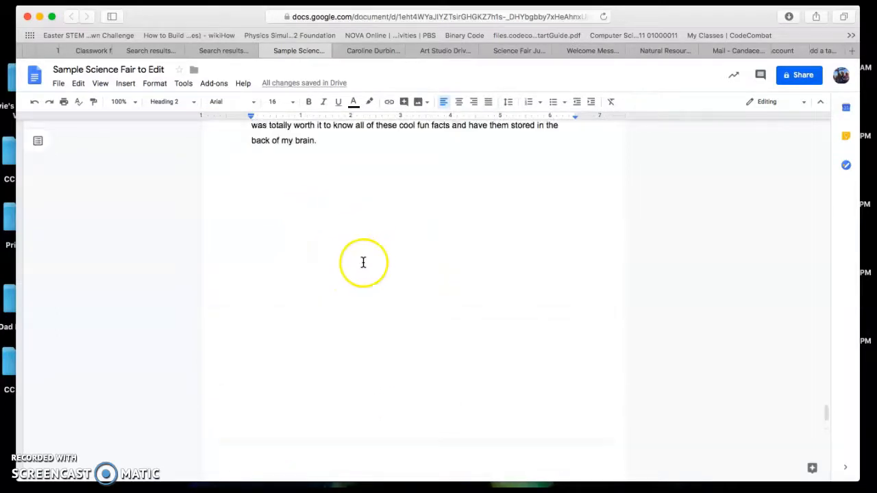
{"action": "left_click", "coordinate": [351, 258]}
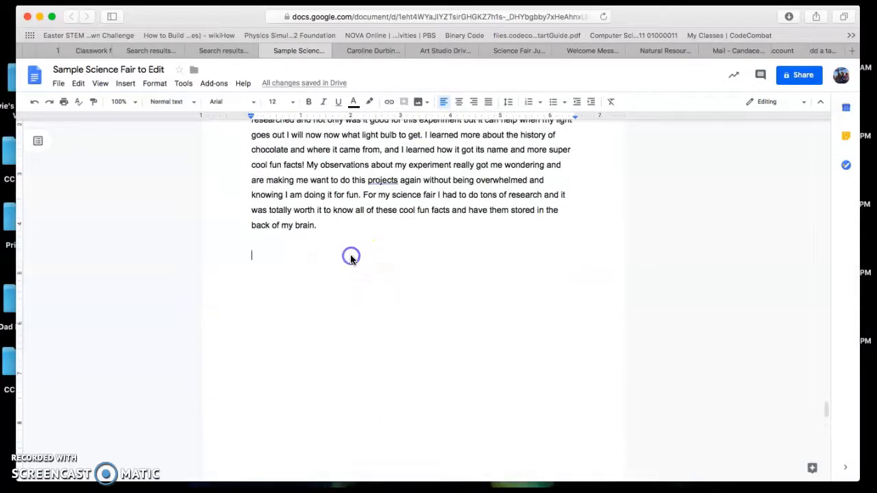
{"action": "left_click", "coordinate": [126, 83]}
{"action": "mouse_move", "coordinate": [182, 290]}
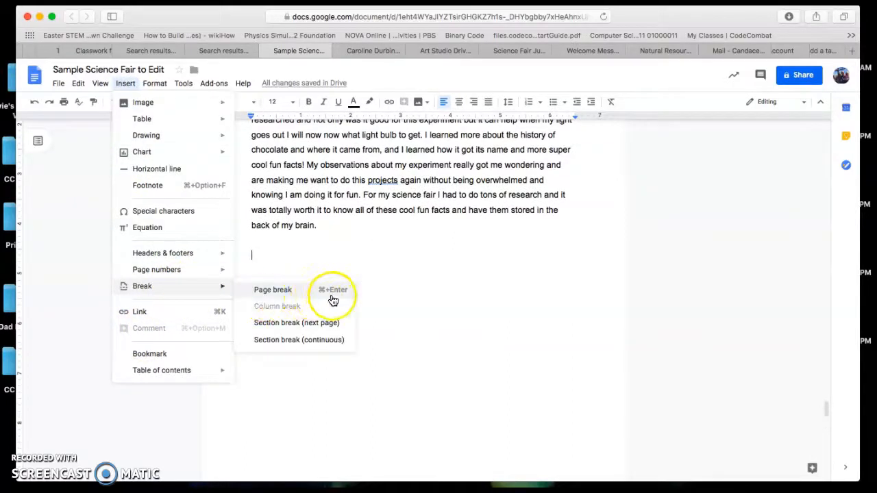
{"action": "left_click", "coordinate": [461, 372]}
- Style the "Bibliography:" title above the source list as Heading 2
{"action": "scroll", "coordinate": [460, 373], "scroll_direction": "down", "scroll_amount": 10}
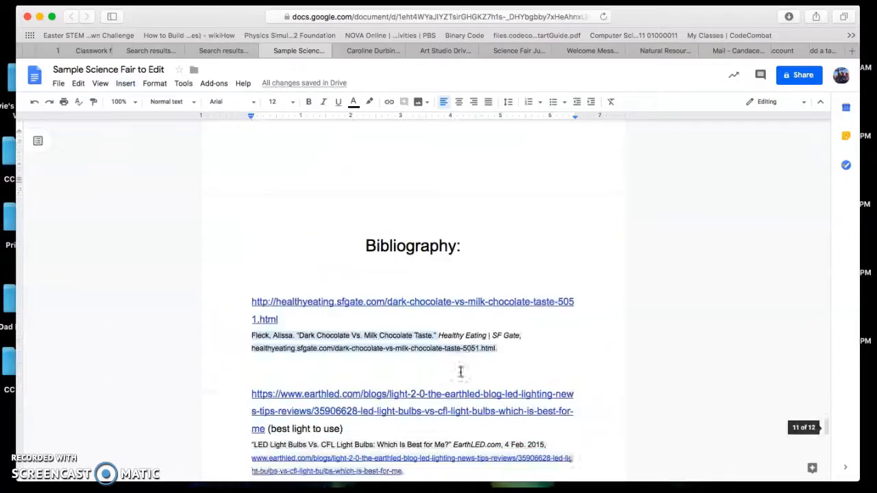
{"action": "scroll", "coordinate": [462, 315], "scroll_direction": "up", "scroll_amount": 1}
{"action": "left_click_drag", "start_coordinate": [462, 266], "coordinate": [333, 258]}
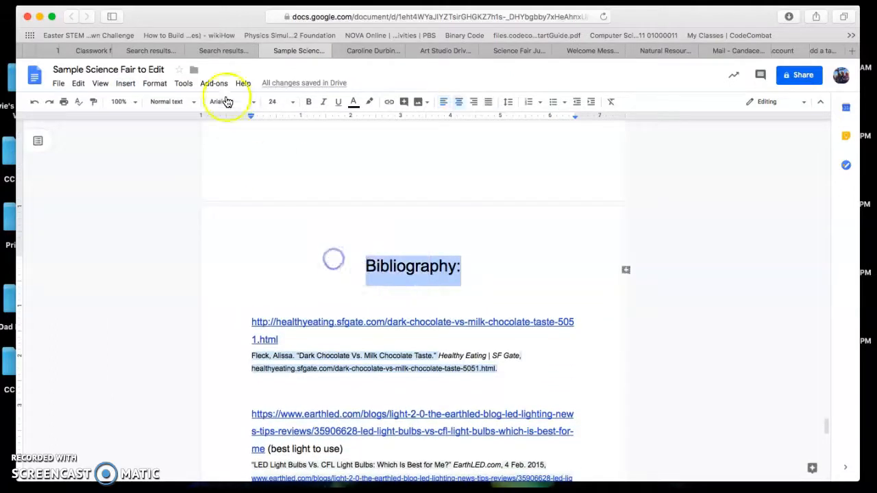
{"action": "left_click", "coordinate": [189, 102]}
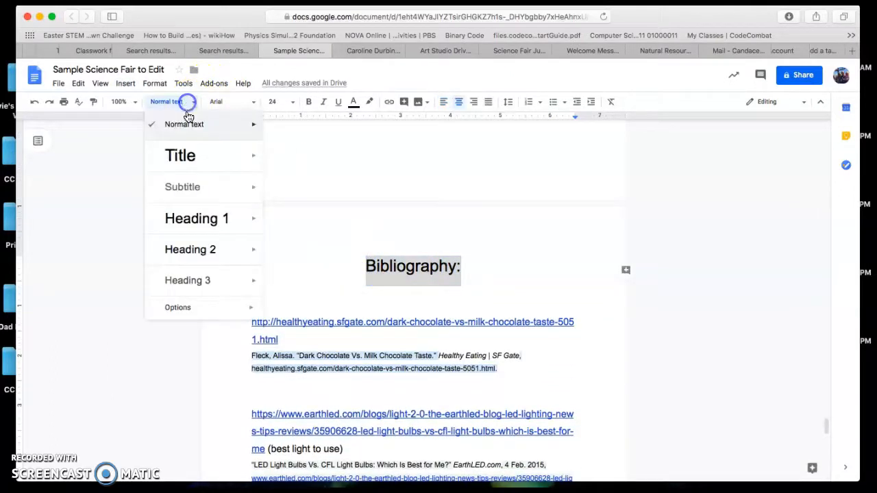
{"action": "left_click", "coordinate": [190, 249]}
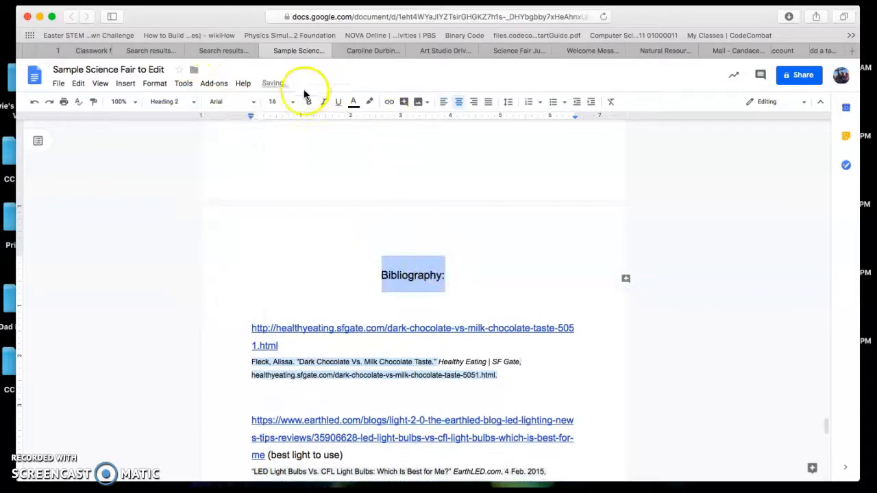
- Set the "Bibliography:" heading to font size 24 and make it bold
{"action": "left_click", "coordinate": [291, 108]}
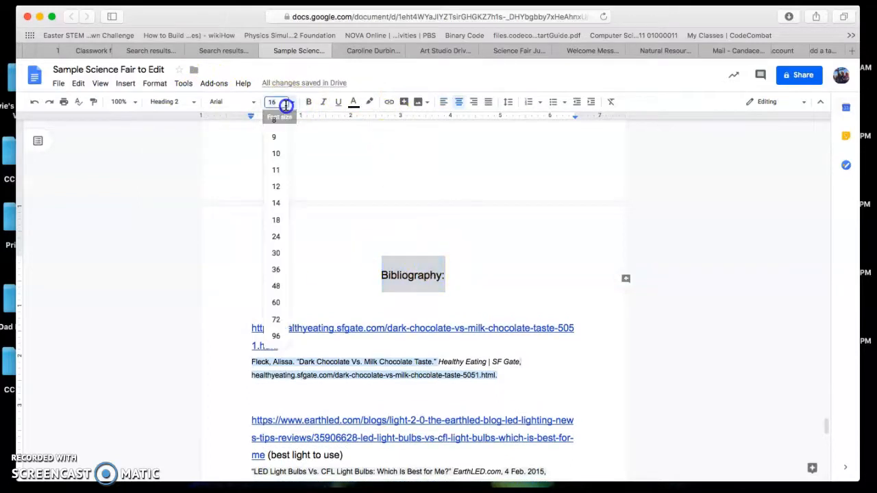
{"action": "left_click", "coordinate": [277, 239]}
{"action": "left_click", "coordinate": [308, 101]}
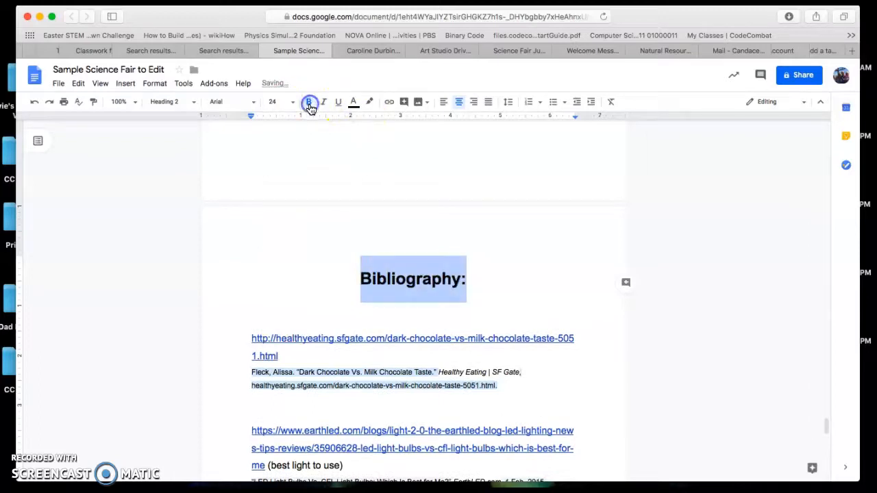
{"action": "left_click", "coordinate": [537, 298]}
{"action": "left_click", "coordinate": [371, 290]}
- Look through the list of sources in the Bibliography down to the document's last page
{"action": "scroll", "coordinate": [378, 290], "scroll_direction": "down", "scroll_amount": 2}
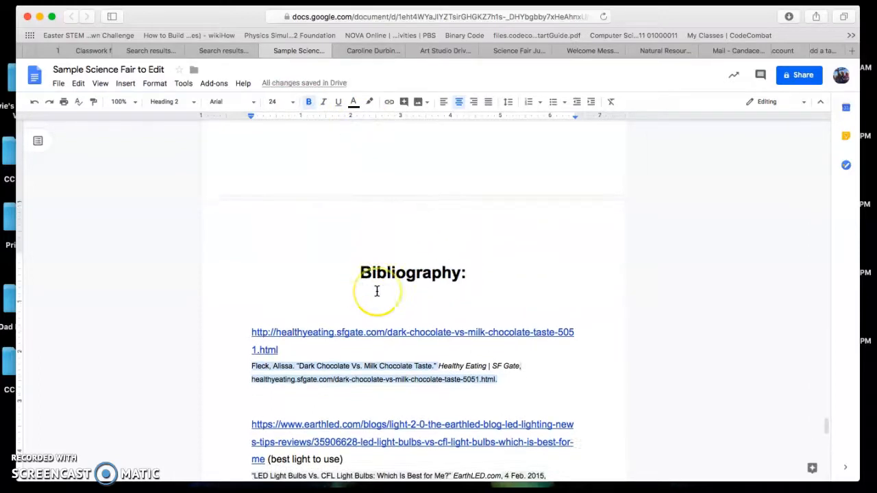
{"action": "scroll", "coordinate": [376, 290], "scroll_direction": "down", "scroll_amount": 10}
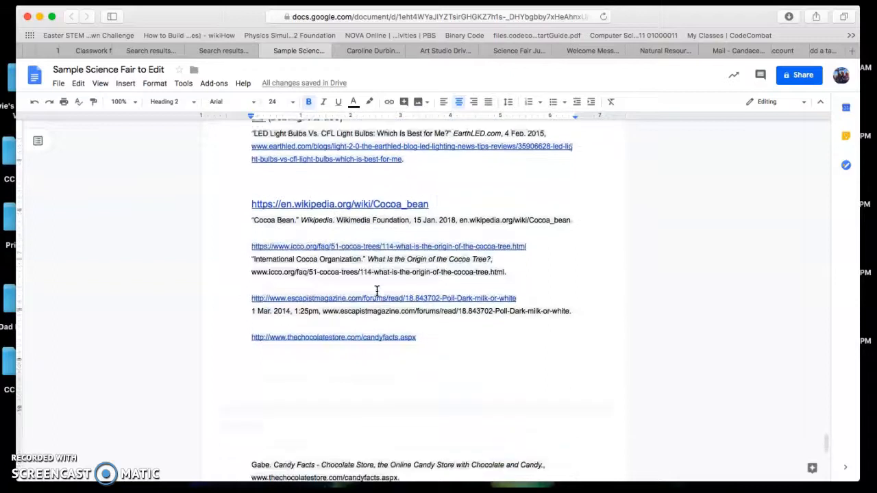
{"action": "scroll", "coordinate": [376, 290], "scroll_direction": "down", "scroll_amount": 5}
{"action": "scroll", "coordinate": [376, 289], "scroll_direction": "up", "scroll_amount": 6}
{"action": "scroll", "coordinate": [376, 290], "scroll_direction": "up", "scroll_amount": 10}
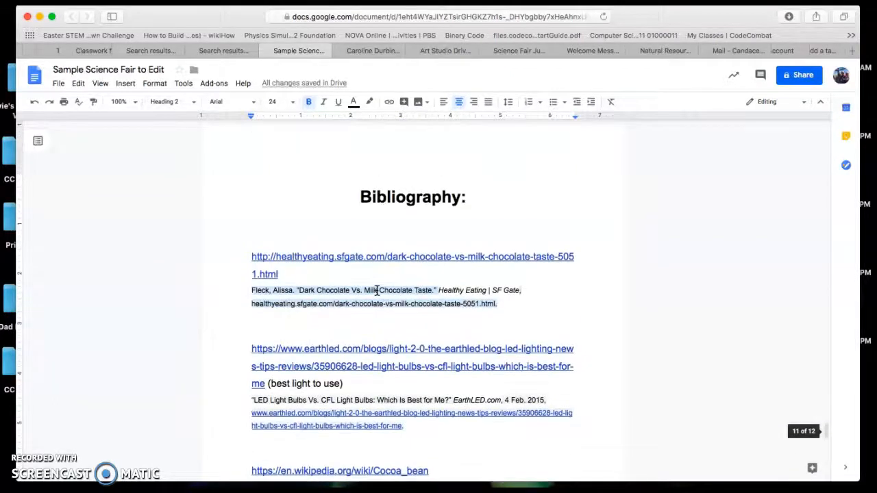
{"action": "scroll", "coordinate": [376, 291], "scroll_direction": "up", "scroll_amount": 2}
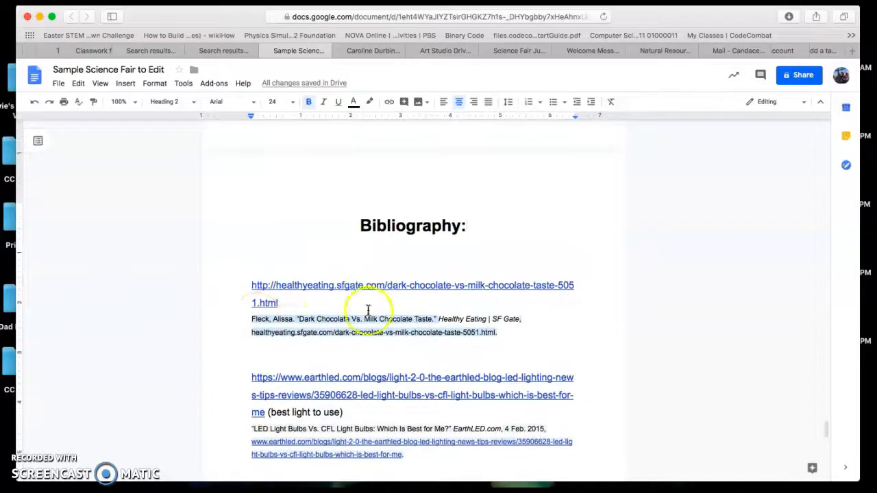
{"action": "scroll", "coordinate": [387, 319], "scroll_direction": "down", "scroll_amount": 10}
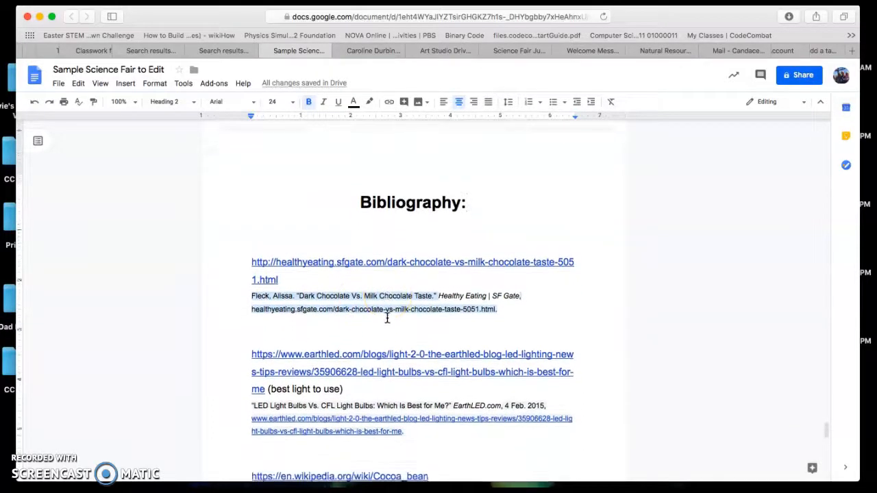
{"action": "scroll", "coordinate": [387, 316], "scroll_direction": "down", "scroll_amount": 5}
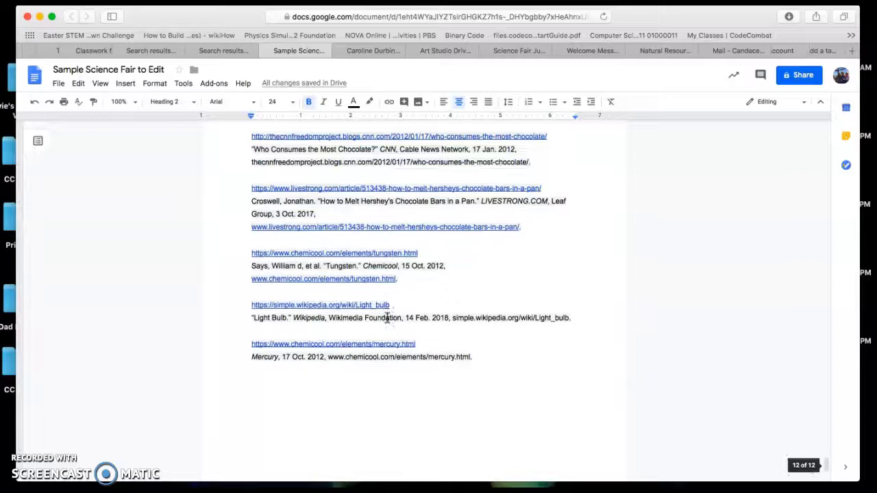
{"action": "scroll", "coordinate": [387, 317], "scroll_direction": "up", "scroll_amount": 8}
{"action": "scroll", "coordinate": [387, 317], "scroll_direction": "up", "scroll_amount": 15}
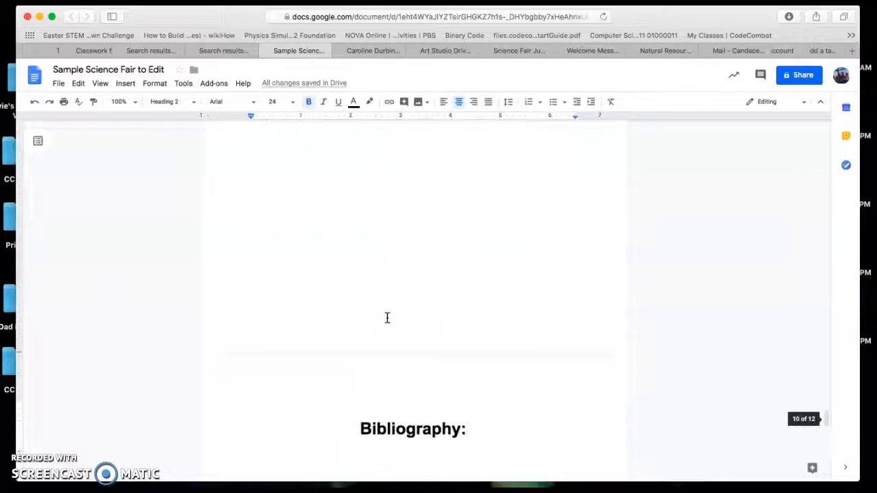
- Remove the bold formatting from the "Hypothesis:" heading above the Materials section
{"action": "scroll", "coordinate": [387, 319], "scroll_direction": "up", "scroll_amount": 15}
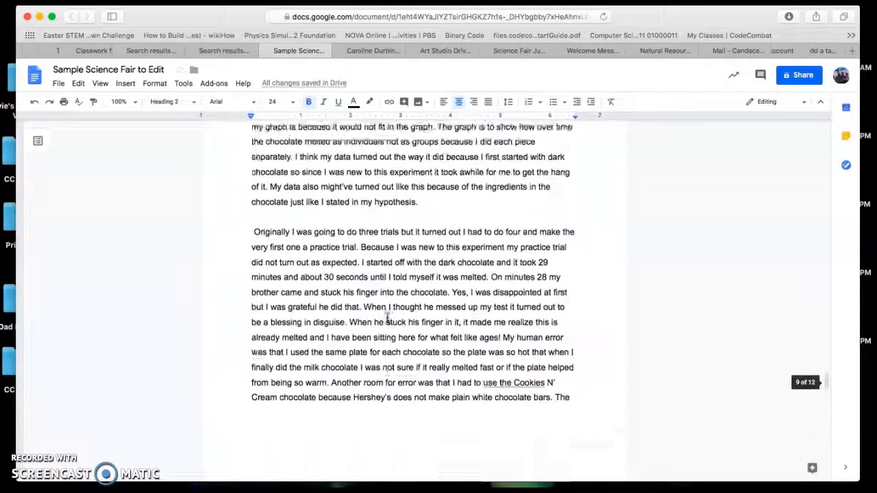
{"action": "scroll", "coordinate": [387, 318], "scroll_direction": "up", "scroll_amount": 15}
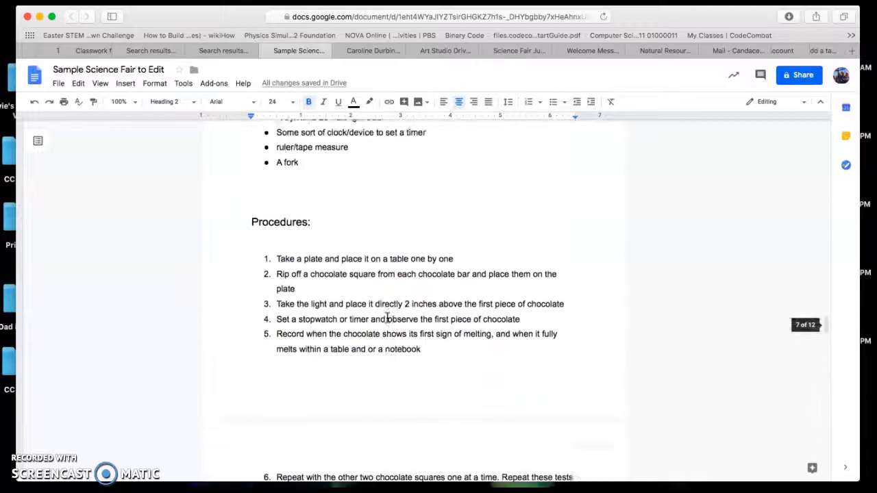
{"action": "scroll", "coordinate": [388, 312], "scroll_direction": "up", "scroll_amount": 5}
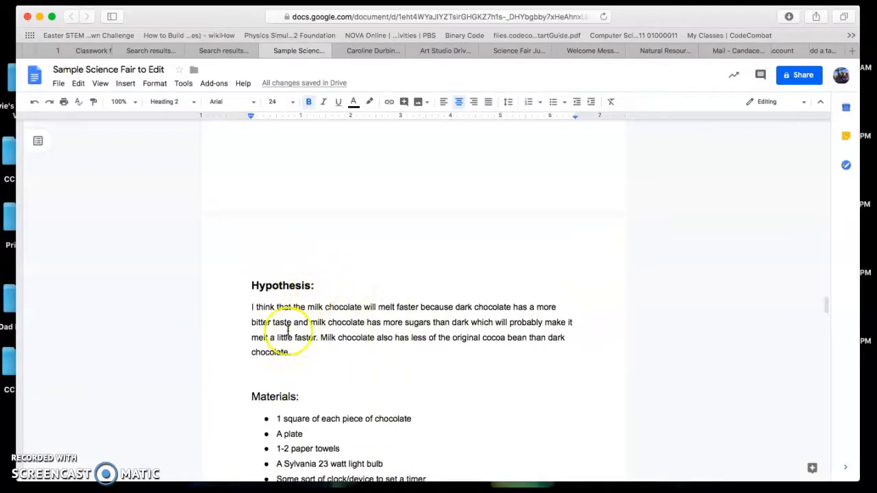
{"action": "left_click", "coordinate": [316, 283]}
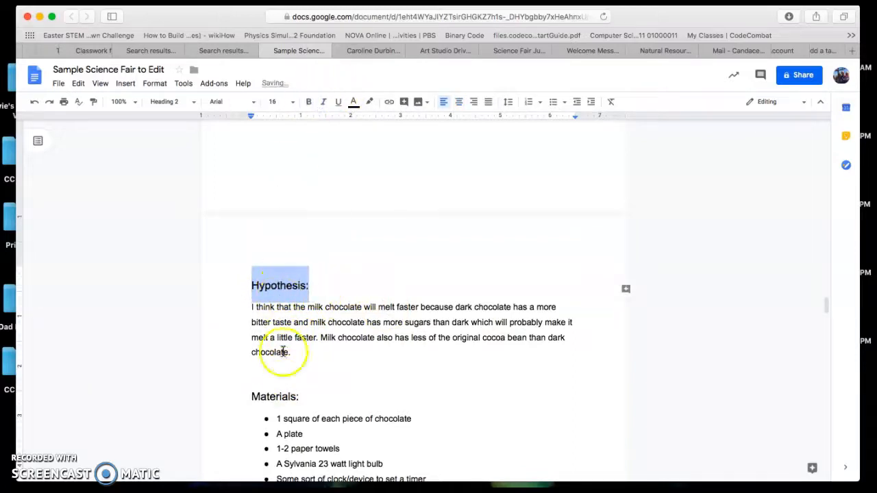
{"action": "left_click", "coordinate": [323, 352]}
- Update the table of contents so that it lists all of the report's current headings
{"action": "scroll", "coordinate": [322, 353], "scroll_direction": "down", "scroll_amount": 20}
{"action": "scroll", "coordinate": [322, 354], "scroll_direction": "up", "scroll_amount": 20}
{"action": "scroll", "coordinate": [323, 355], "scroll_direction": "down", "scroll_amount": 5}
{"action": "scroll", "coordinate": [322, 355], "scroll_direction": "up", "scroll_amount": 10}
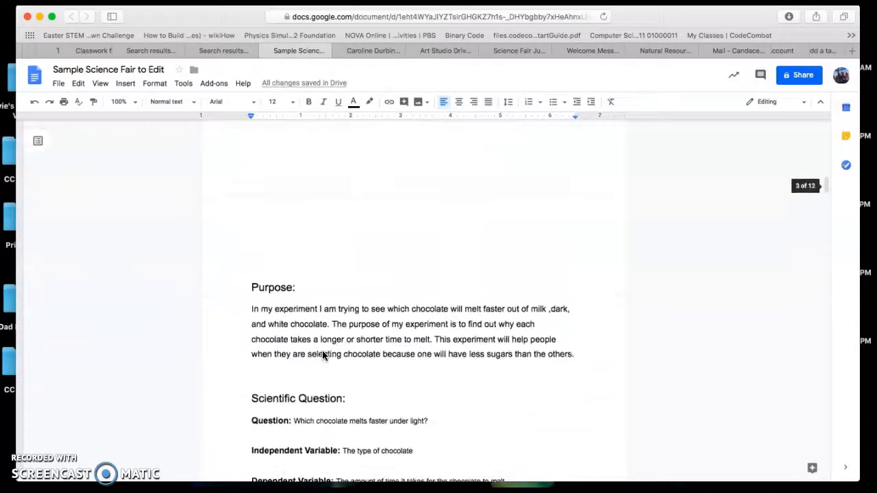
{"action": "scroll", "coordinate": [323, 355], "scroll_direction": "down", "scroll_amount": 5}
{"action": "scroll", "coordinate": [323, 355], "scroll_direction": "up", "scroll_amount": 1}
{"action": "scroll", "coordinate": [322, 350], "scroll_direction": "up", "scroll_amount": 10}
{"action": "left_click", "coordinate": [312, 335]}
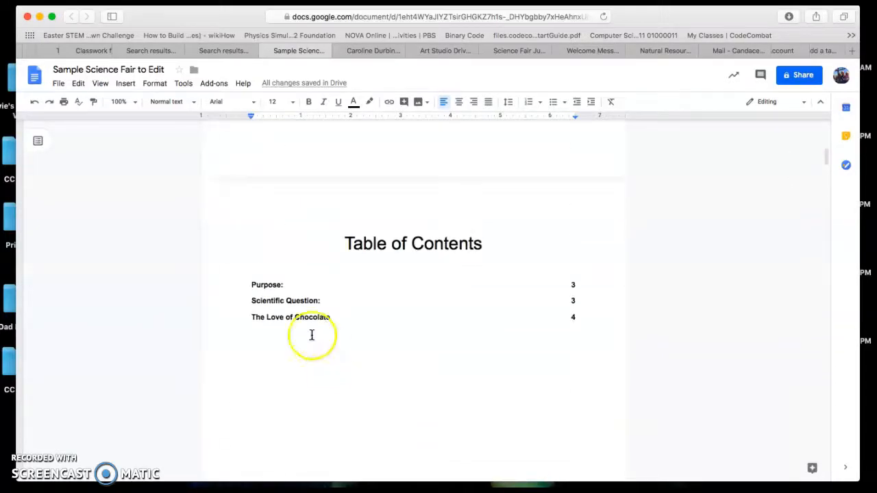
{"action": "left_click", "coordinate": [252, 289]}
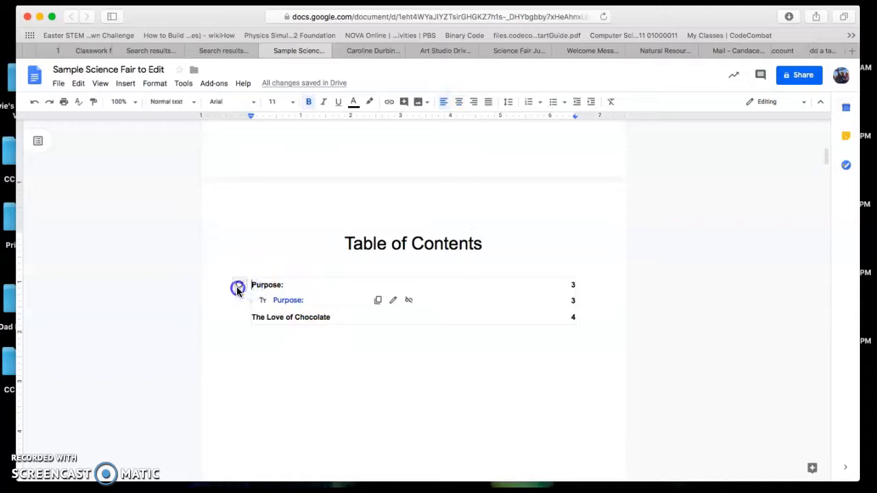
{"action": "left_click", "coordinate": [237, 288]}
- Check the refreshed table of contents and the report pages that follow it
{"action": "scroll", "coordinate": [403, 368], "scroll_direction": "down", "scroll_amount": 3}
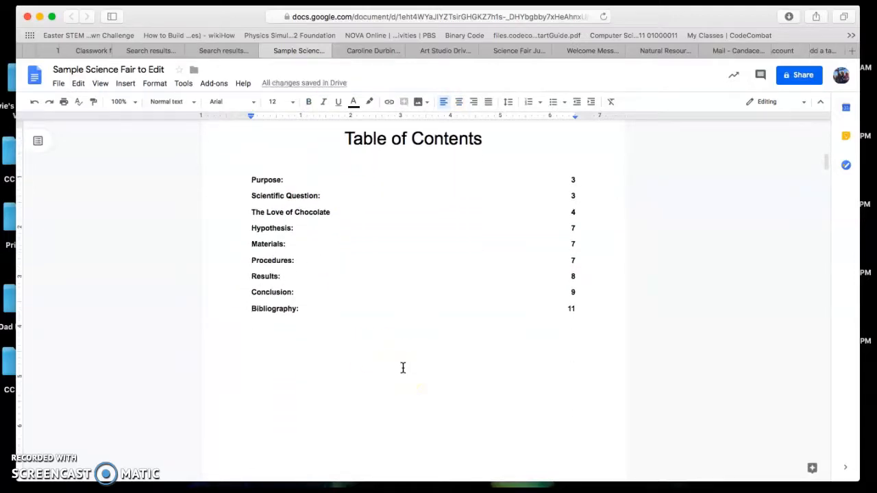
{"action": "scroll", "coordinate": [403, 368], "scroll_direction": "down", "scroll_amount": 10}
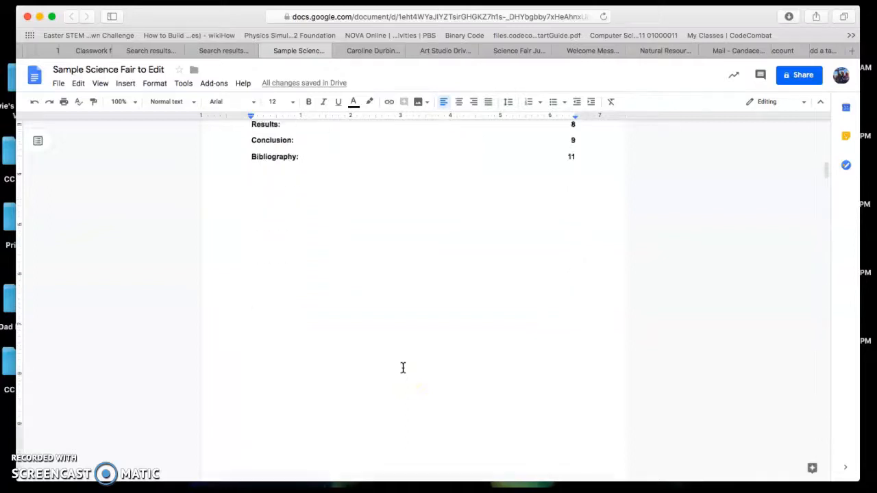
{"action": "scroll", "coordinate": [403, 368], "scroll_direction": "down", "scroll_amount": 4}
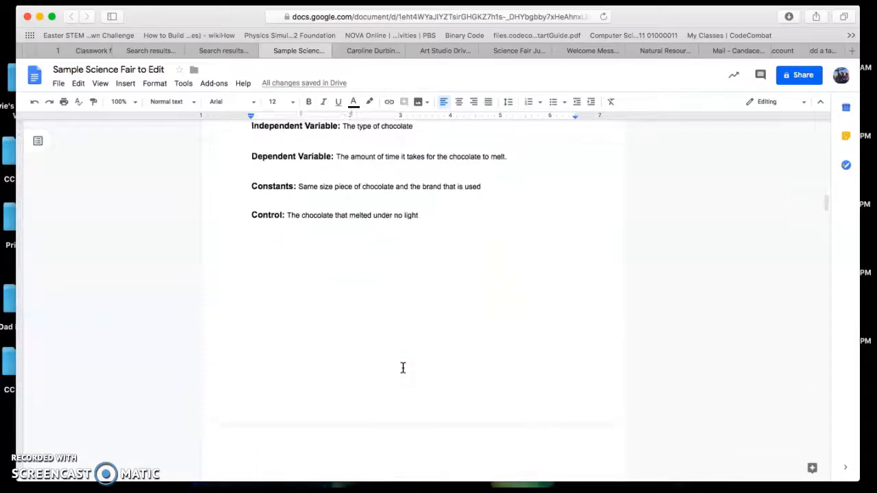